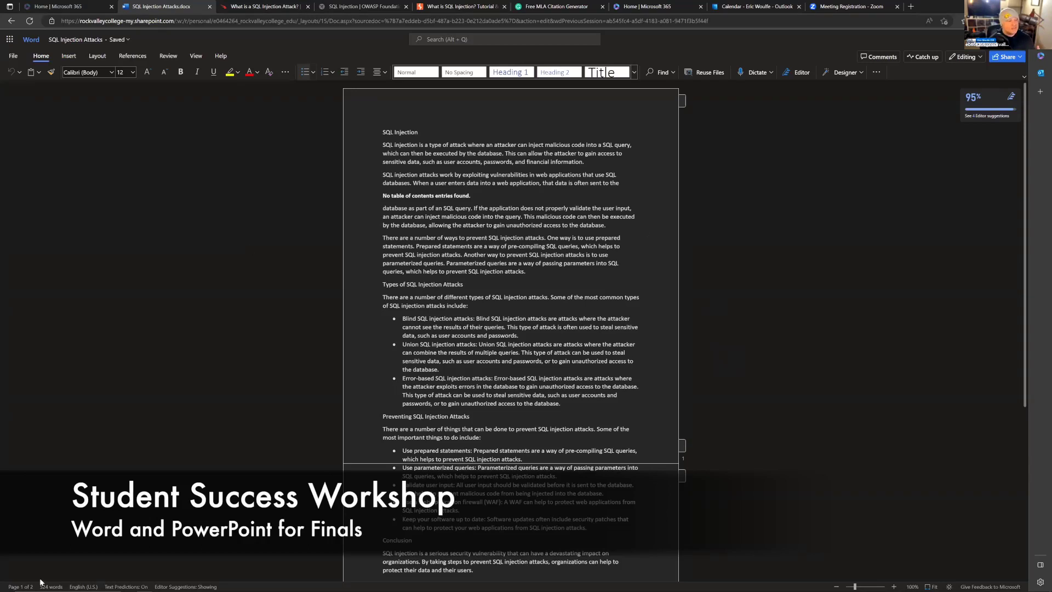
- Switch from Word for the web to the desktop Word copy of the paper, Document1
{"action": "left_click", "coordinate": [206, 585]}
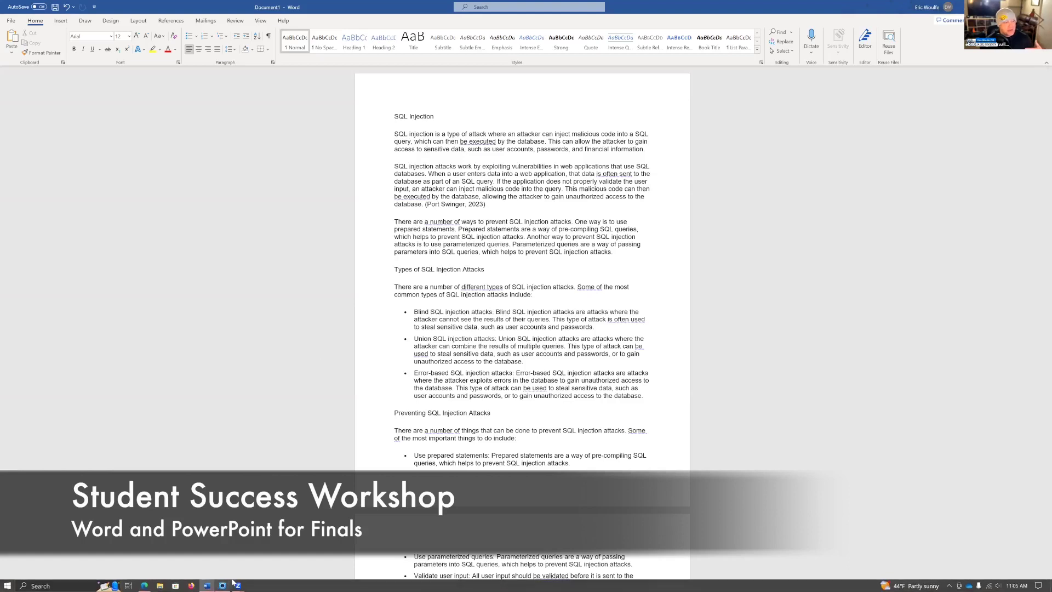
{"action": "left_click", "coordinate": [144, 586]}
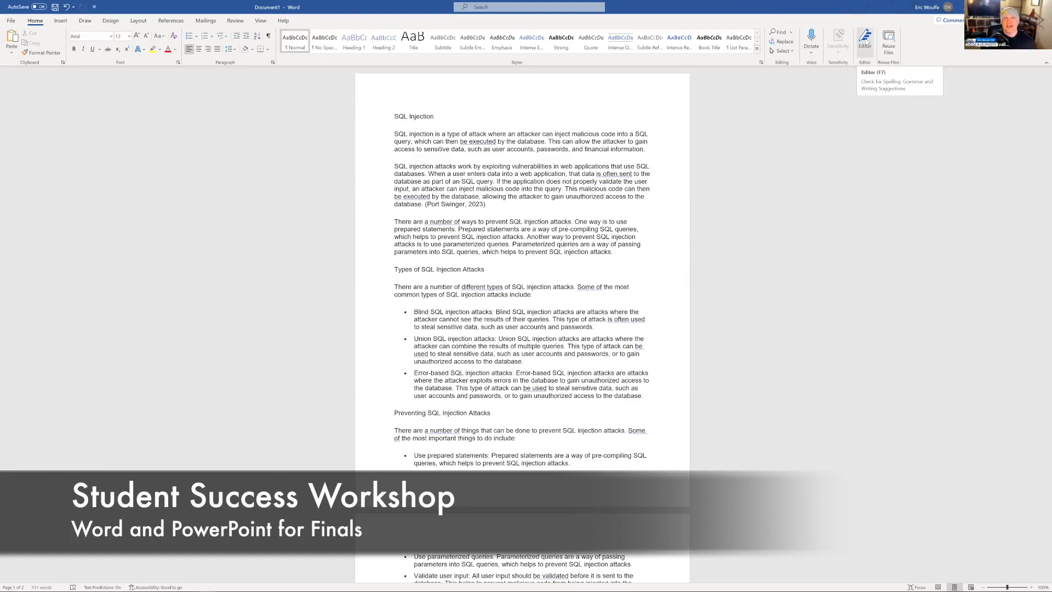
- Run Editor on the paper to see its 86% score and the 'be executed' clarity suggestion
{"action": "left_click", "coordinate": [867, 43]}
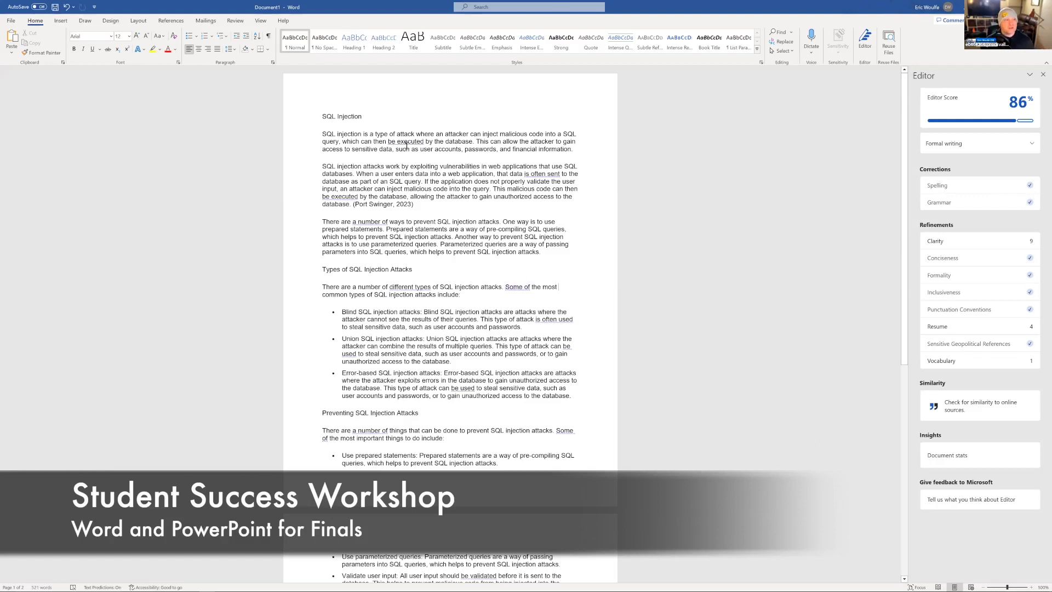
{"action": "left_click", "coordinate": [408, 142]}
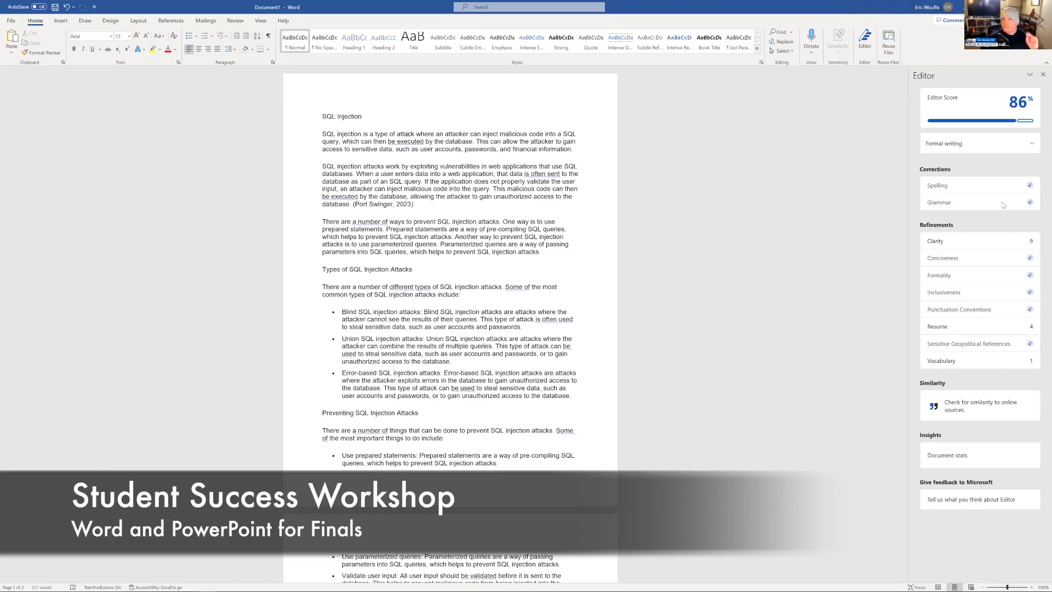
- Change Editor's writing style from Formal to Professional, raising the score to 97%
{"action": "left_click", "coordinate": [1032, 144]}
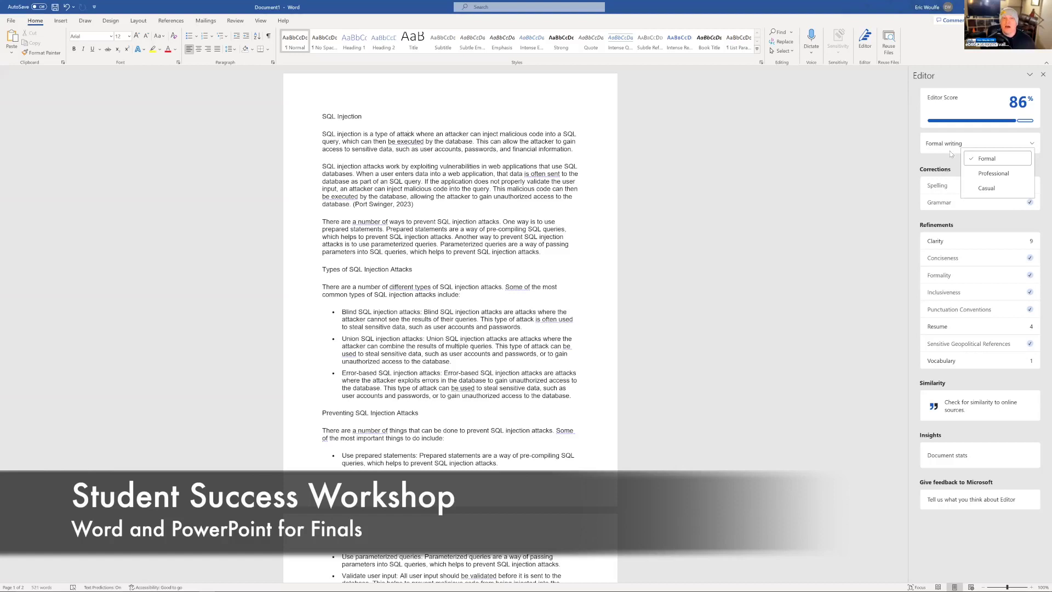
{"action": "left_click", "coordinate": [992, 159]}
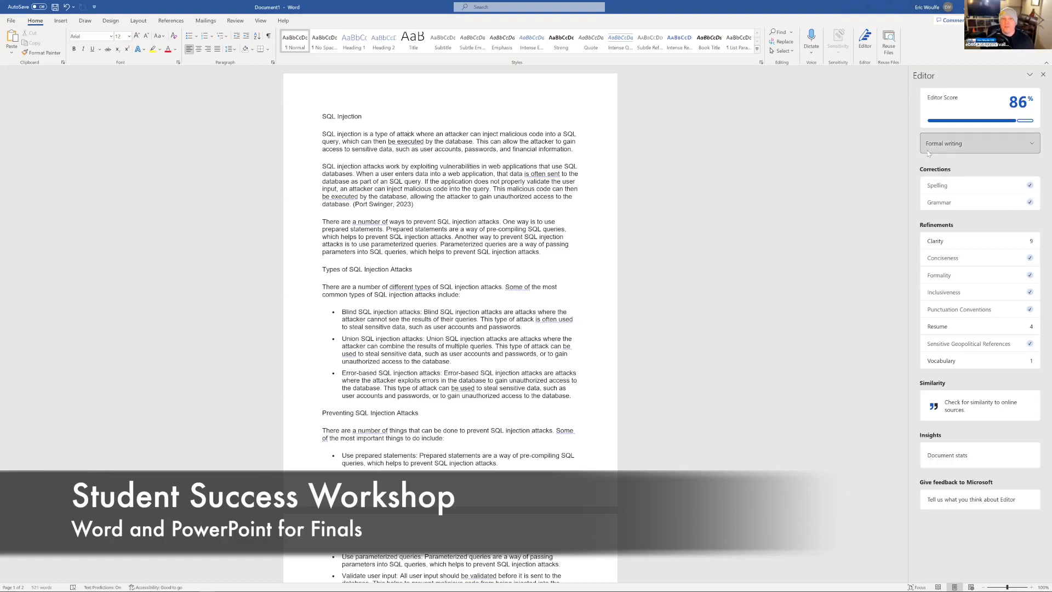
{"action": "left_click", "coordinate": [1031, 145]}
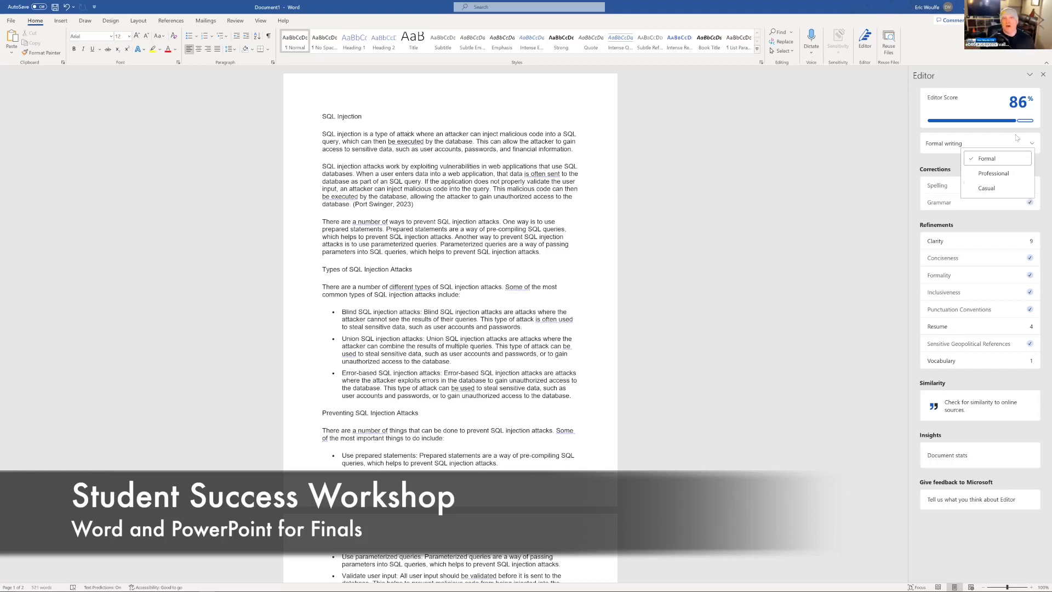
{"action": "left_click", "coordinate": [995, 173]}
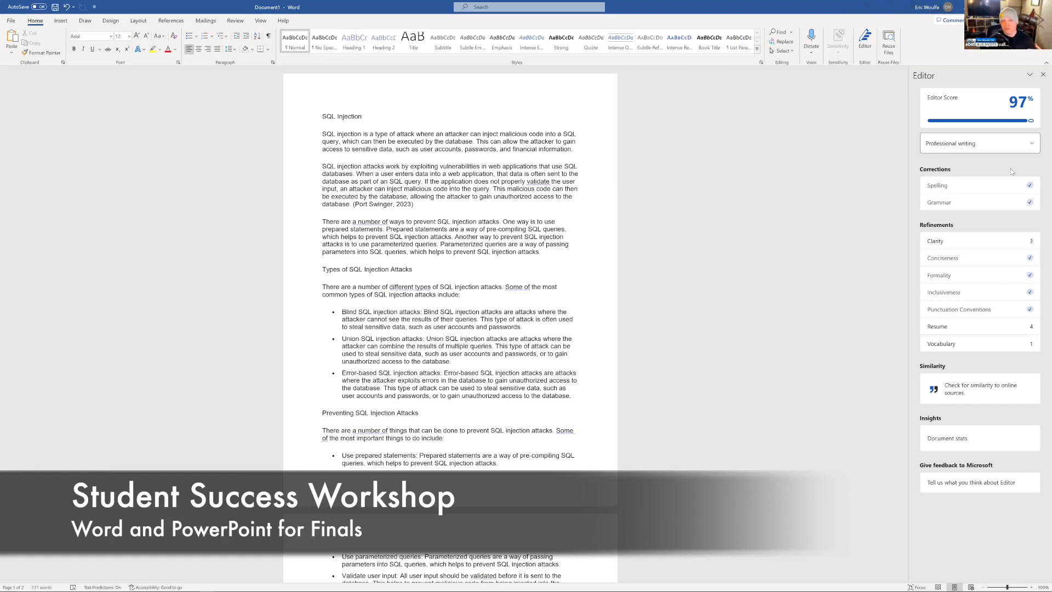
- Set Editor back to Formal writing and begin the clarity suggestions at 'be executed'
{"action": "left_click", "coordinate": [1010, 144]}
{"action": "left_click", "coordinate": [1004, 160]}
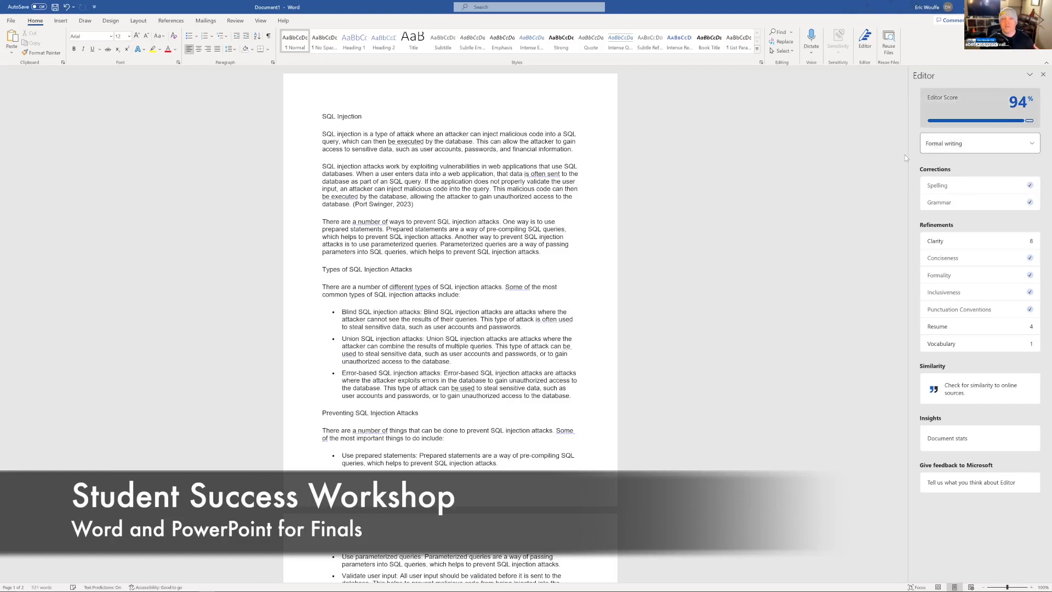
{"action": "left_click", "coordinate": [952, 245]}
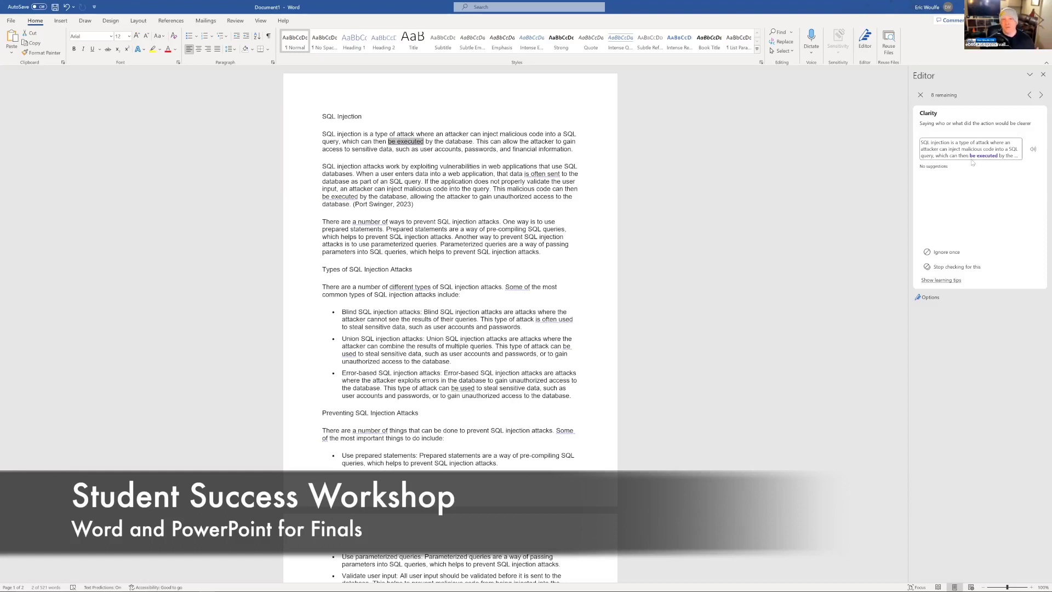
- Return to the Editor overview showing 88% with 8 clarity refinements
{"action": "left_click", "coordinate": [922, 95]}
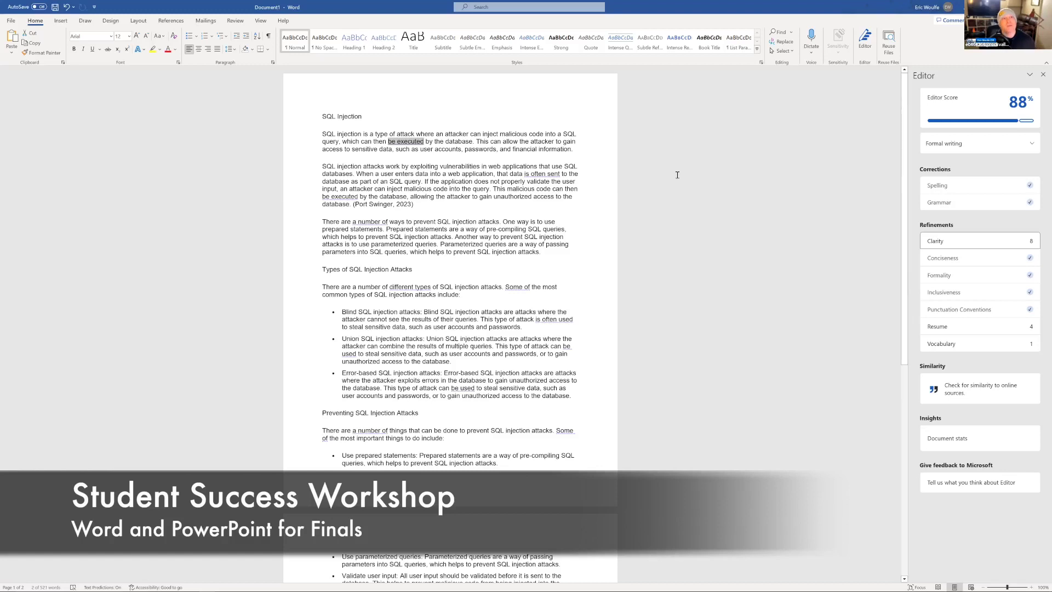
- Dismiss the 'be executed' clarity suggestion and return to the document text
{"action": "left_click", "coordinate": [466, 209]}
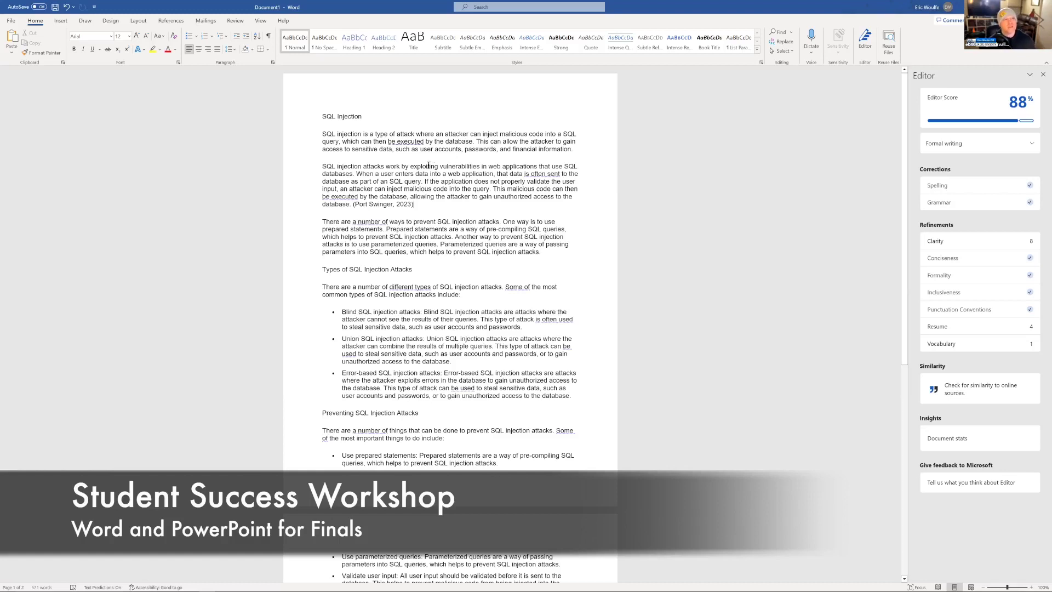
- Insert one empty line after the paragraph ending '(Port Swinger, 2023)'
{"action": "left_click", "coordinate": [420, 205]}
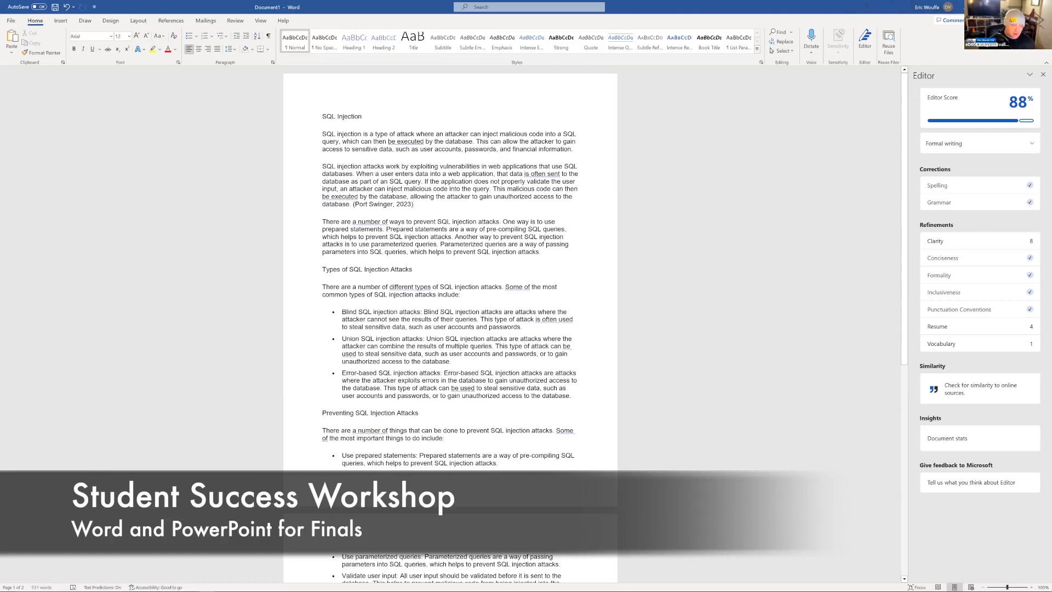
{"action": "key", "text": "Return"}
{"action": "key", "text": "Return"}
{"action": "key", "text": "BackSpace"}
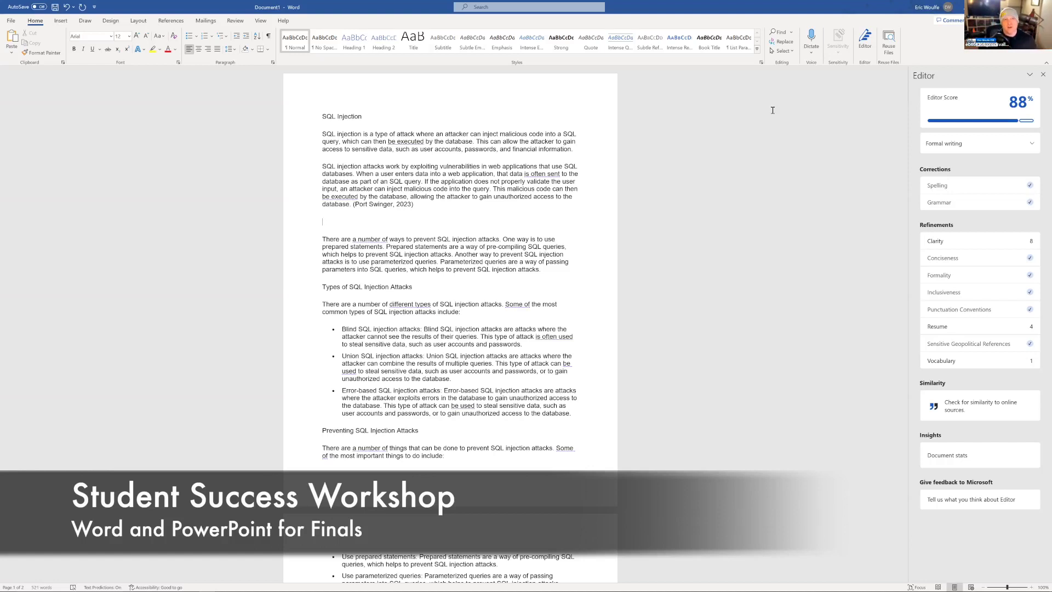
- Start Dictate to speak a paragraph on how dictation handles punctuation and spelling
{"action": "left_click", "coordinate": [810, 40]}
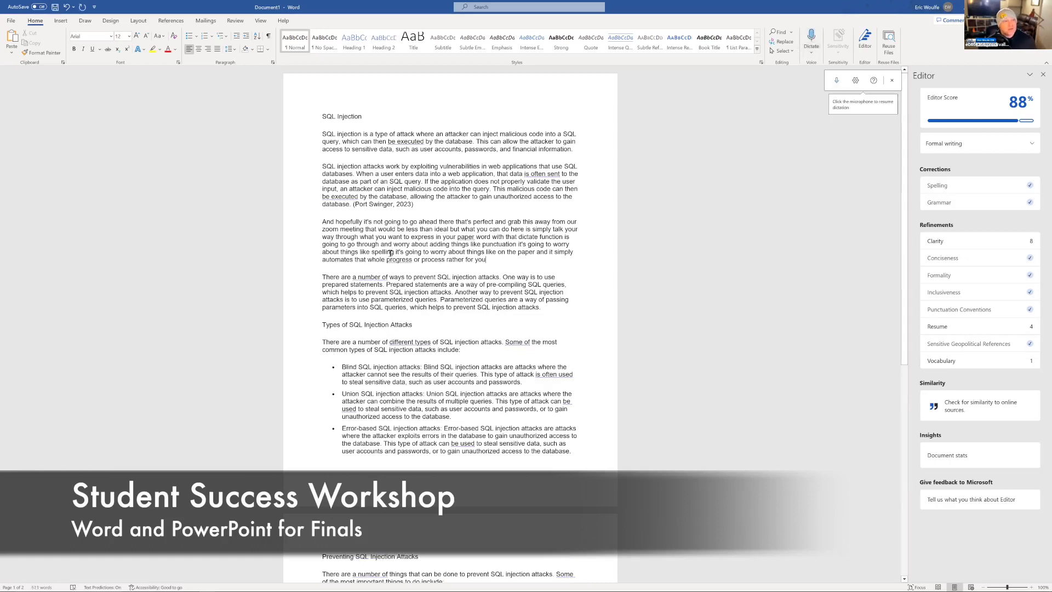
{"action": "left_click_drag", "start_coordinate": [487, 261], "coordinate": [322, 222]}
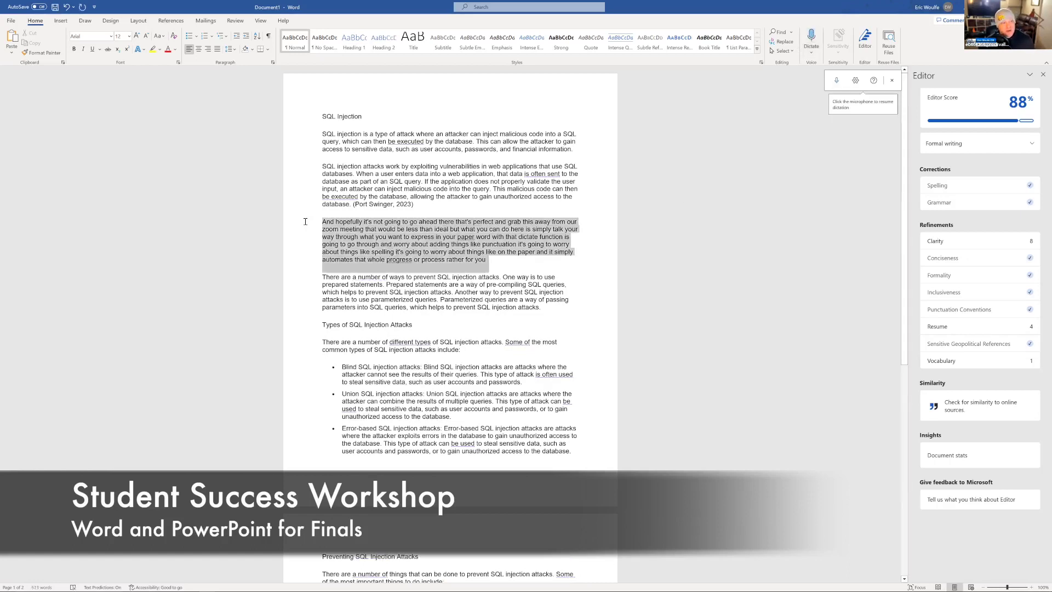
{"action": "left_click", "coordinate": [526, 276]}
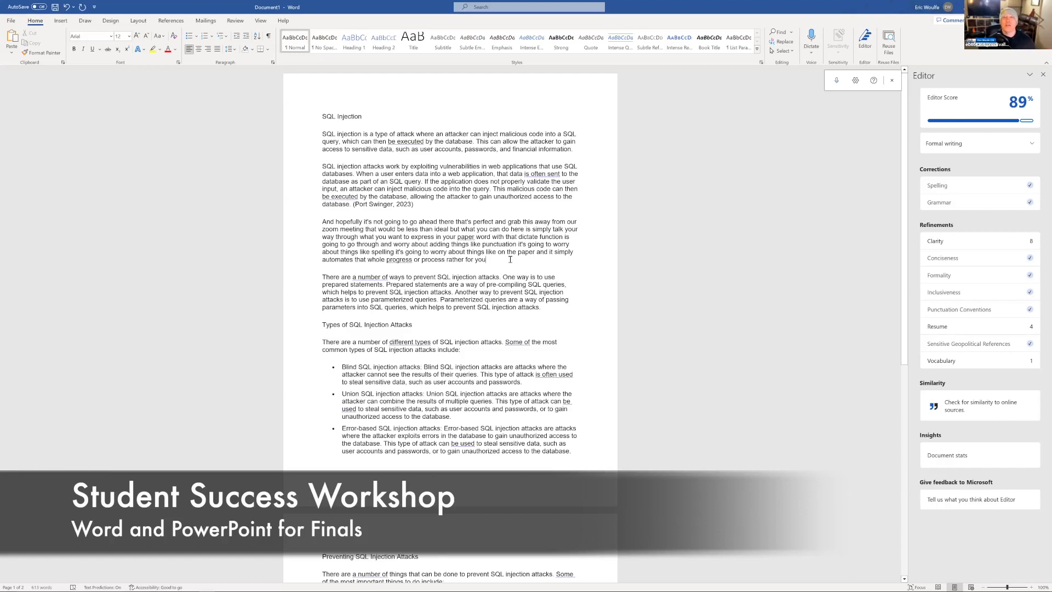
- Scroll down to the Preventing SQL Injection Attacks section and Conclusion on page two
{"action": "scroll", "coordinate": [510, 259], "scroll_direction": "down", "scroll_amount": 2}
{"action": "scroll", "coordinate": [502, 259], "scroll_direction": "down", "scroll_amount": 3}
{"action": "scroll", "coordinate": [498, 260], "scroll_direction": "down", "scroll_amount": 5}
{"action": "scroll", "coordinate": [482, 269], "scroll_direction": "down", "scroll_amount": 3}
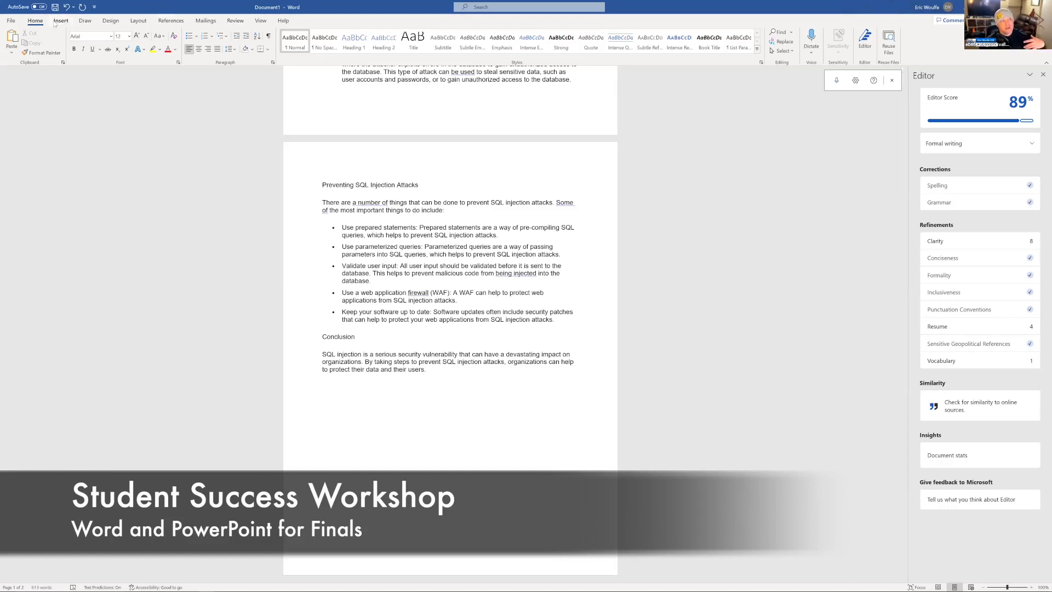
- Have Immersive Reader read the prevention bullets aloud, then close it for normal layout
{"action": "left_click", "coordinate": [262, 22]}
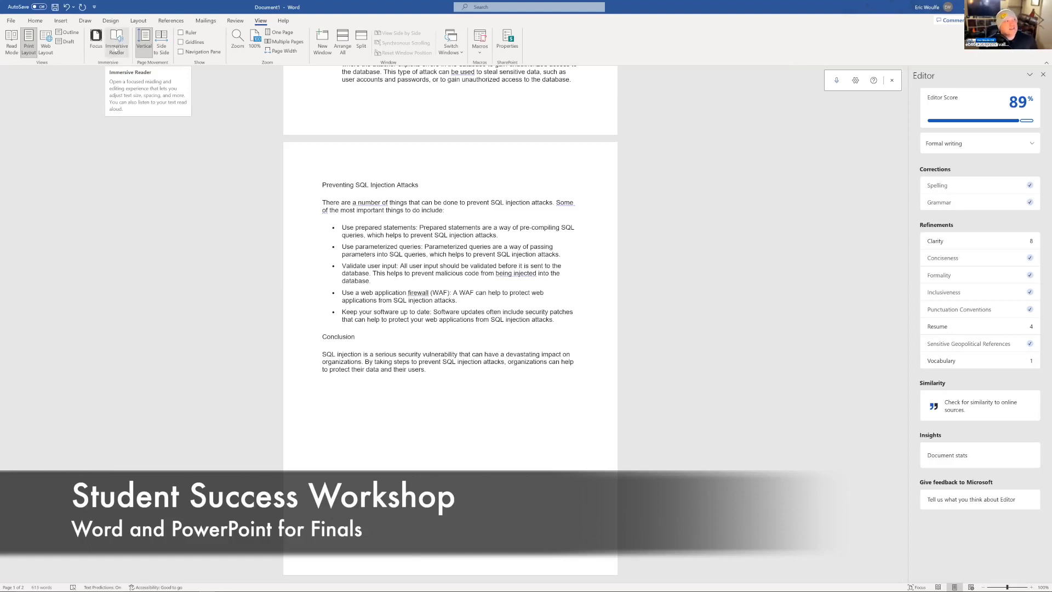
{"action": "left_click", "coordinate": [117, 48]}
{"action": "left_click_drag", "start_coordinate": [565, 322], "coordinate": [323, 227]}
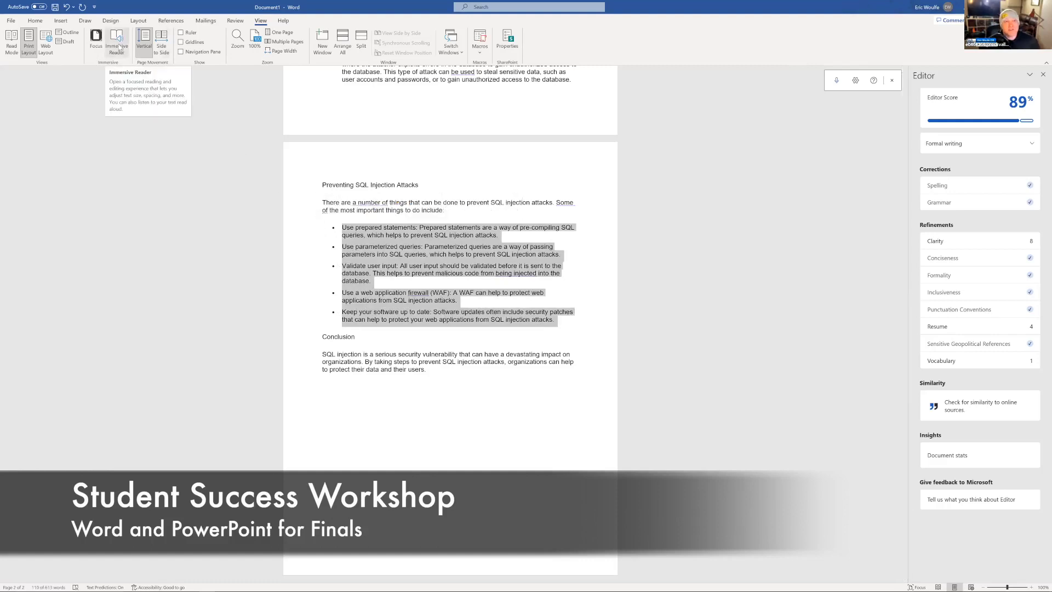
{"action": "left_click", "coordinate": [116, 44]}
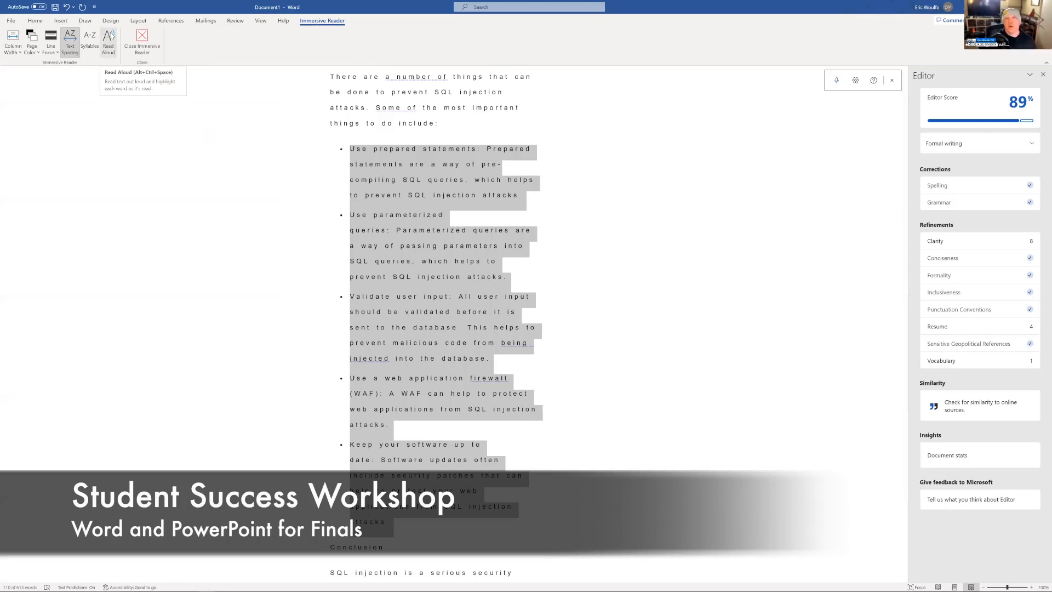
{"action": "left_click", "coordinate": [109, 38]}
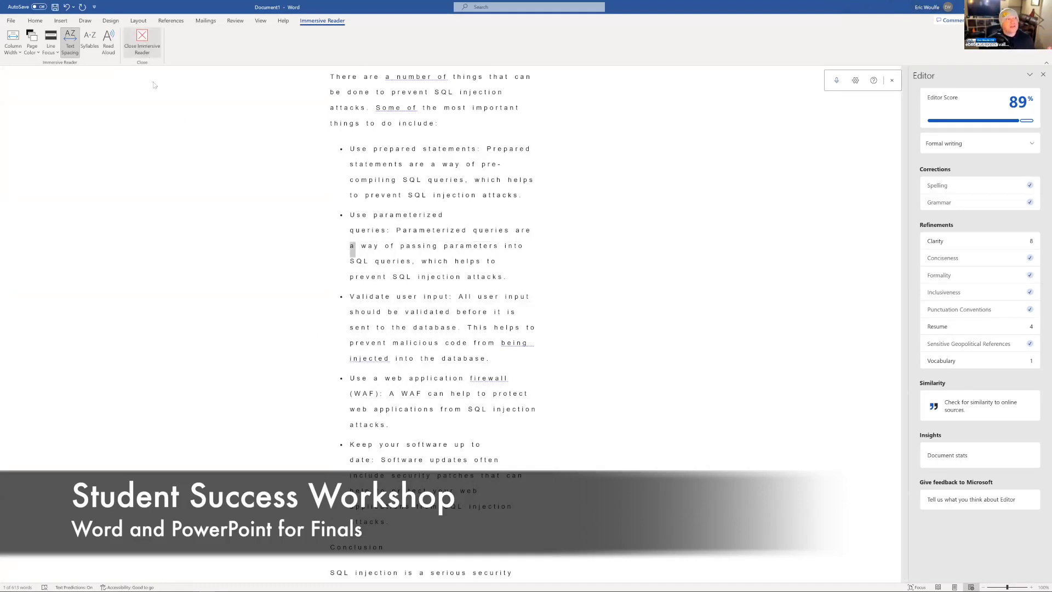
{"action": "left_click", "coordinate": [142, 40]}
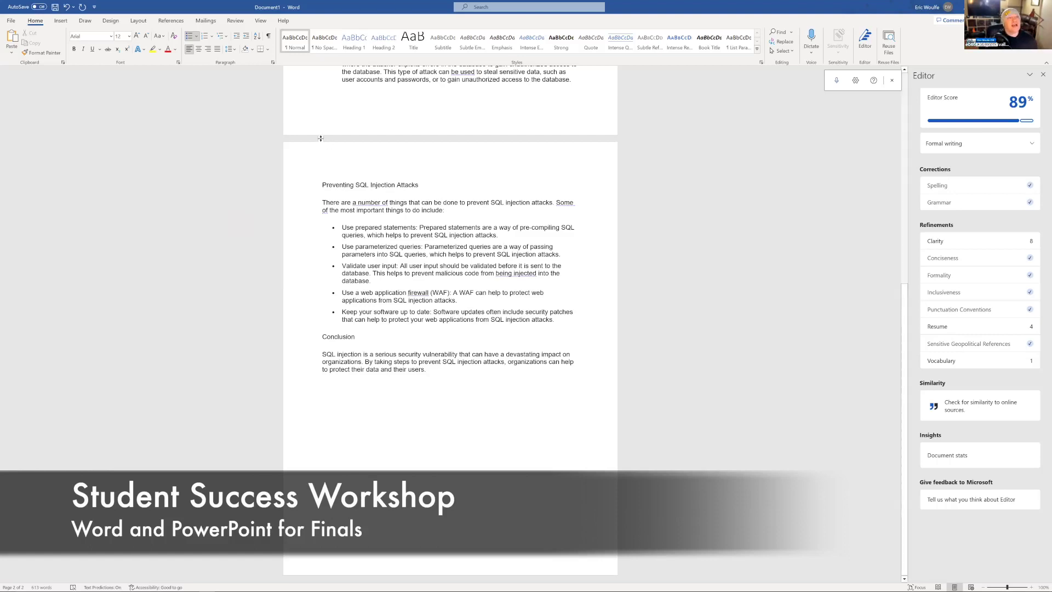
- Place the insertion point on the blank line right after the Conclusion paragraph
{"action": "left_click", "coordinate": [399, 396]}
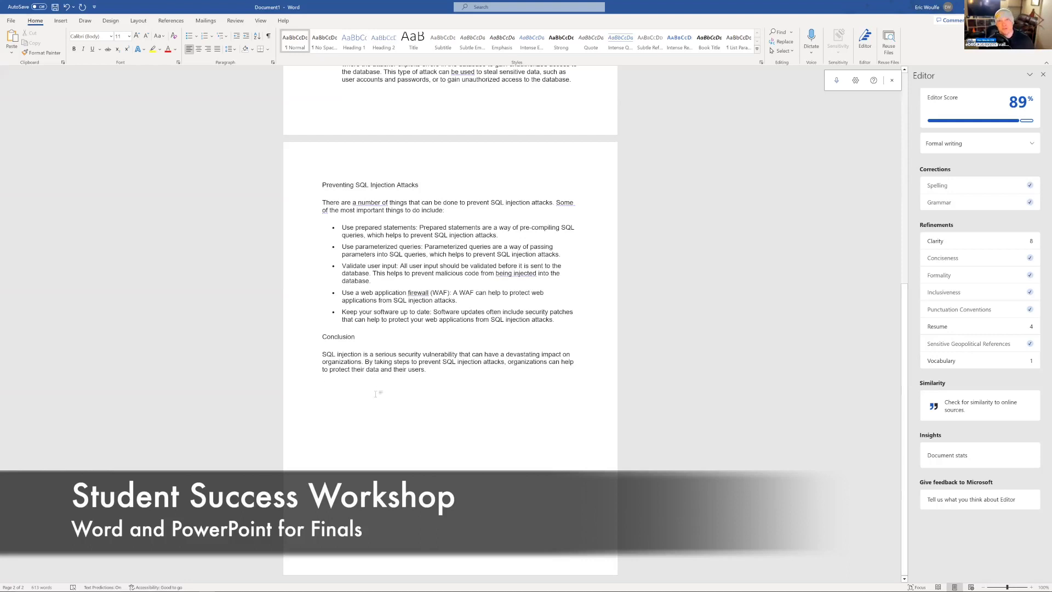
{"action": "left_click", "coordinate": [347, 393]}
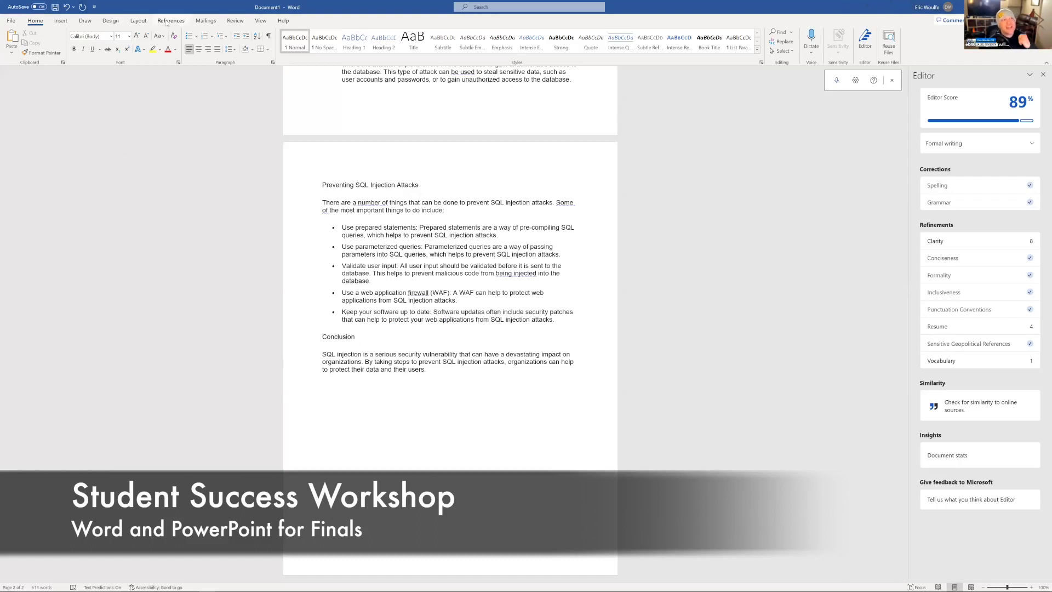
- On References, confirm APA as the citation style
{"action": "left_click", "coordinate": [167, 22]}
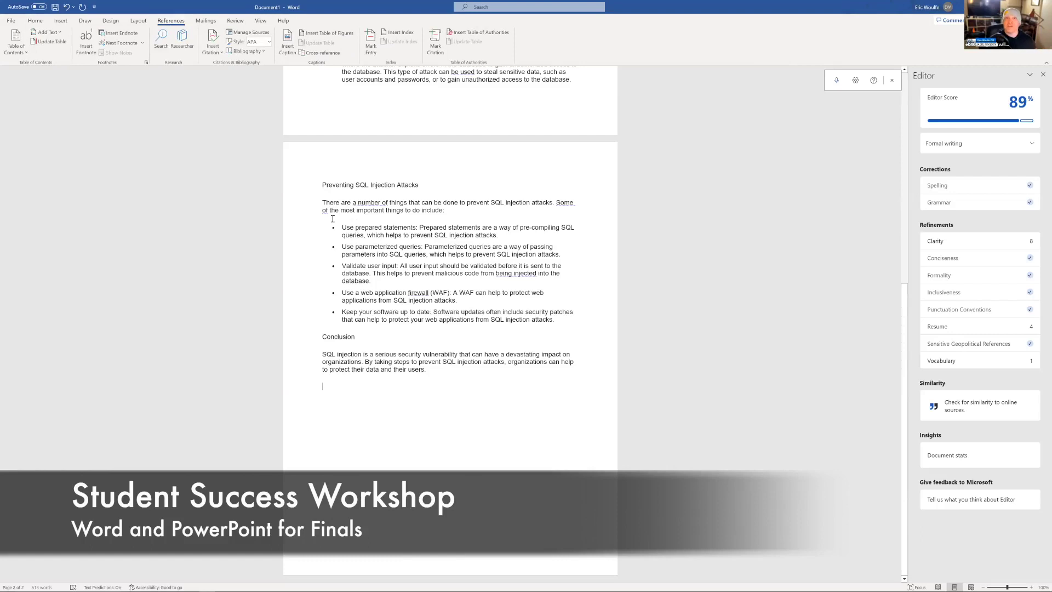
{"action": "left_click", "coordinate": [269, 41]}
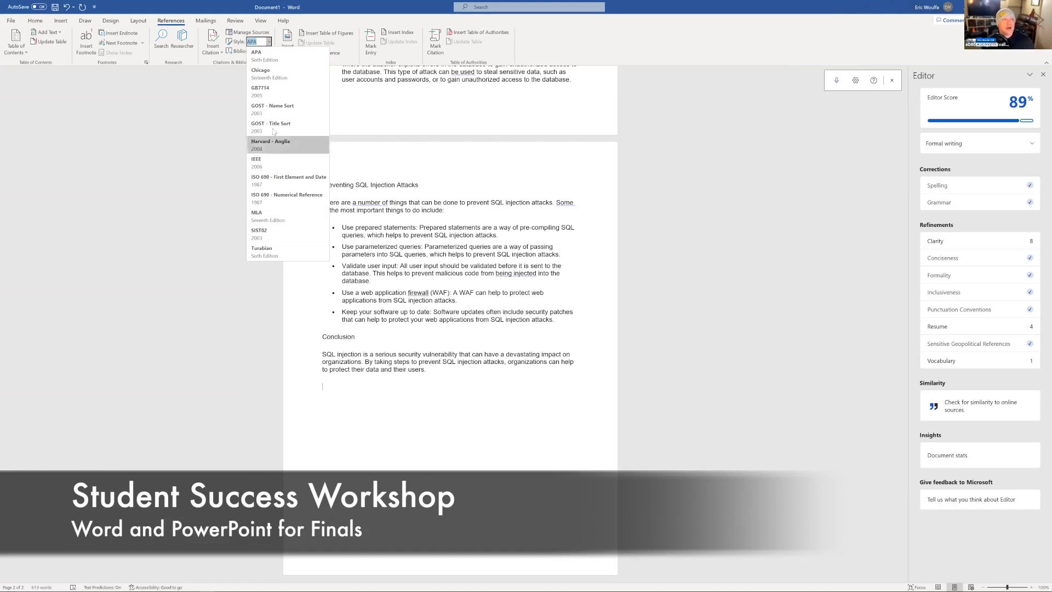
{"action": "left_click", "coordinate": [277, 63]}
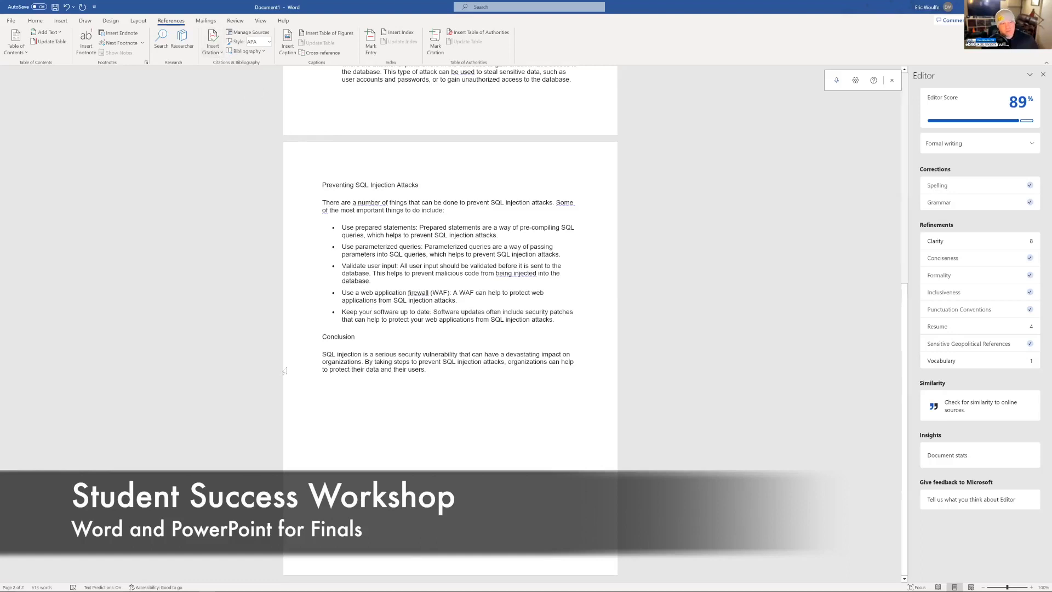
- Place the cursor below the Conclusion and bring up Insert Citation's source list
{"action": "left_click_drag", "start_coordinate": [331, 384], "coordinate": [317, 332]}
{"action": "left_click", "coordinate": [332, 403]}
{"action": "left_click", "coordinate": [217, 41]}
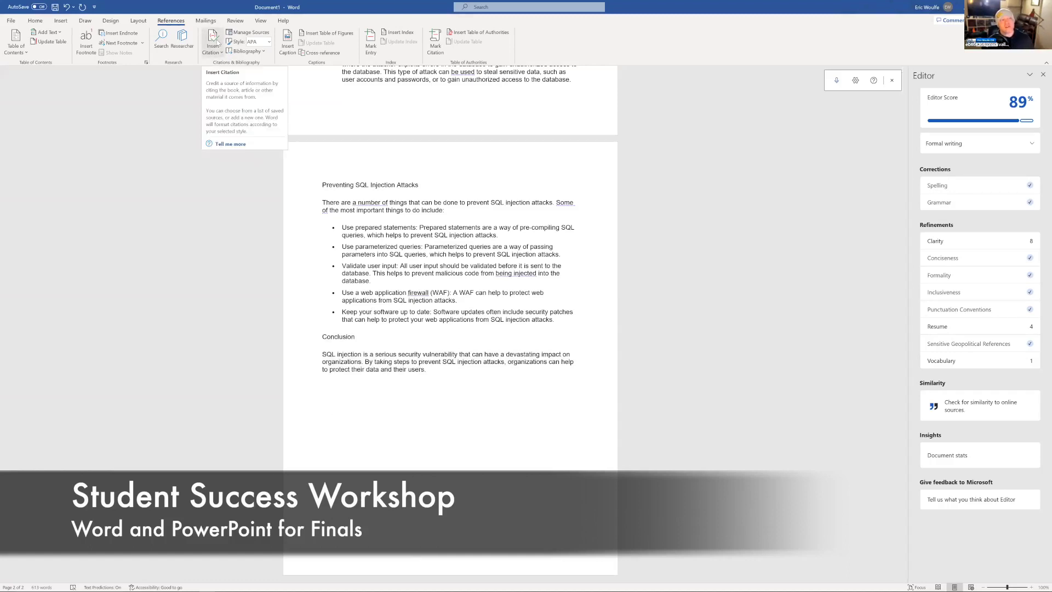
{"action": "left_click", "coordinate": [217, 42]}
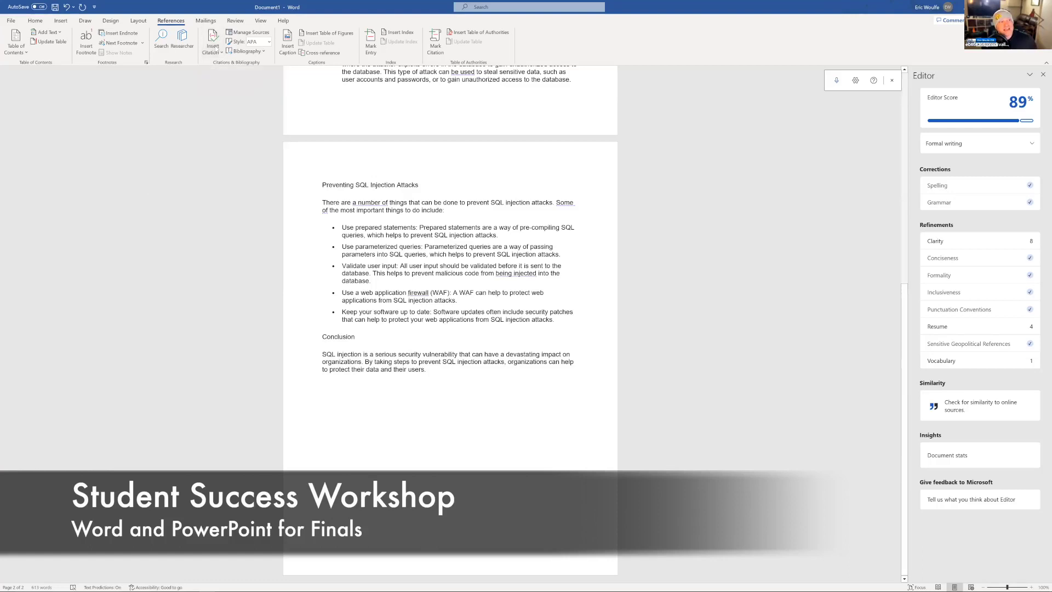
{"action": "left_click", "coordinate": [217, 46]}
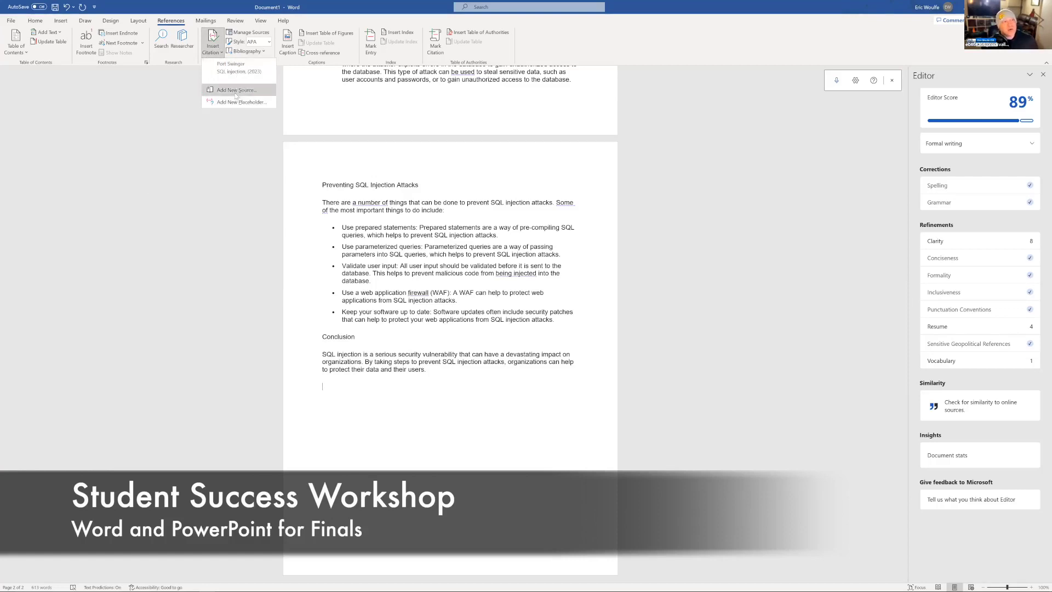
- Add a new source in Create Source with Web site as the source type
{"action": "left_click", "coordinate": [236, 90]}
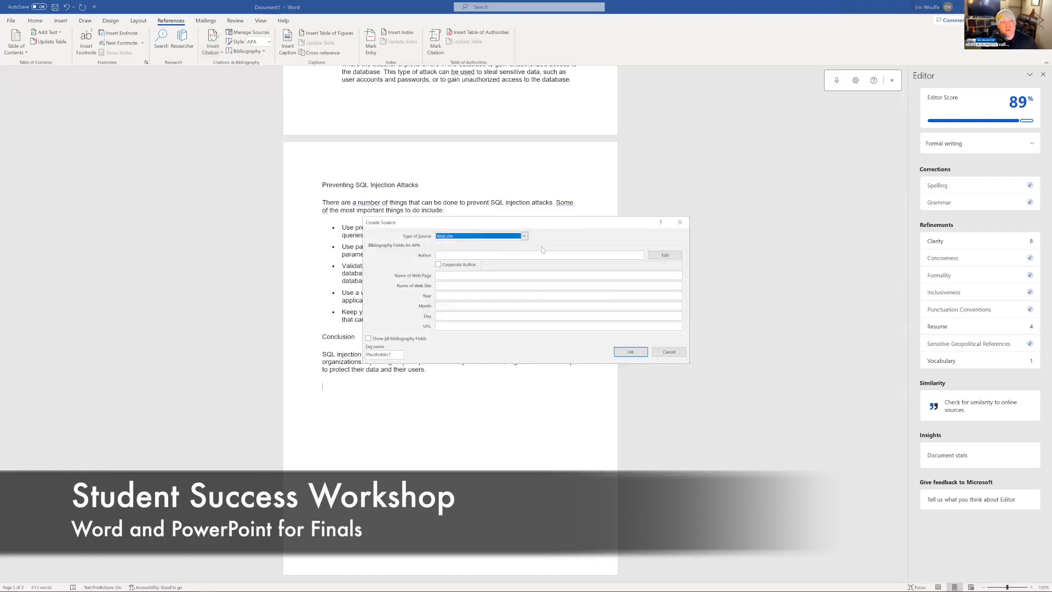
{"action": "left_click", "coordinate": [525, 236]}
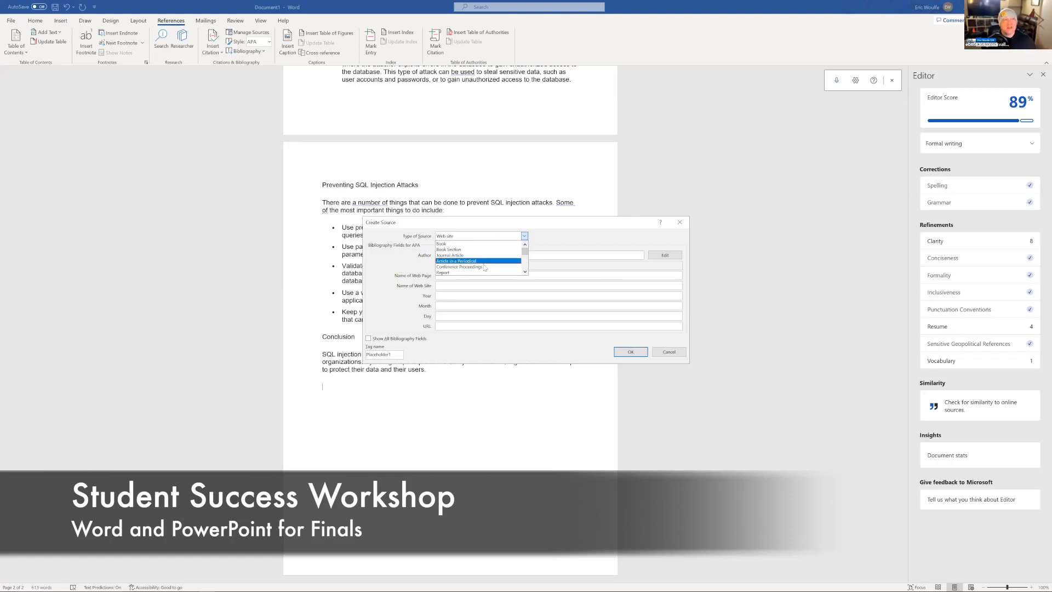
{"action": "scroll", "coordinate": [485, 271], "scroll_direction": "down", "scroll_amount": 2}
{"action": "scroll", "coordinate": [485, 271], "scroll_direction": "up", "scroll_amount": 1}
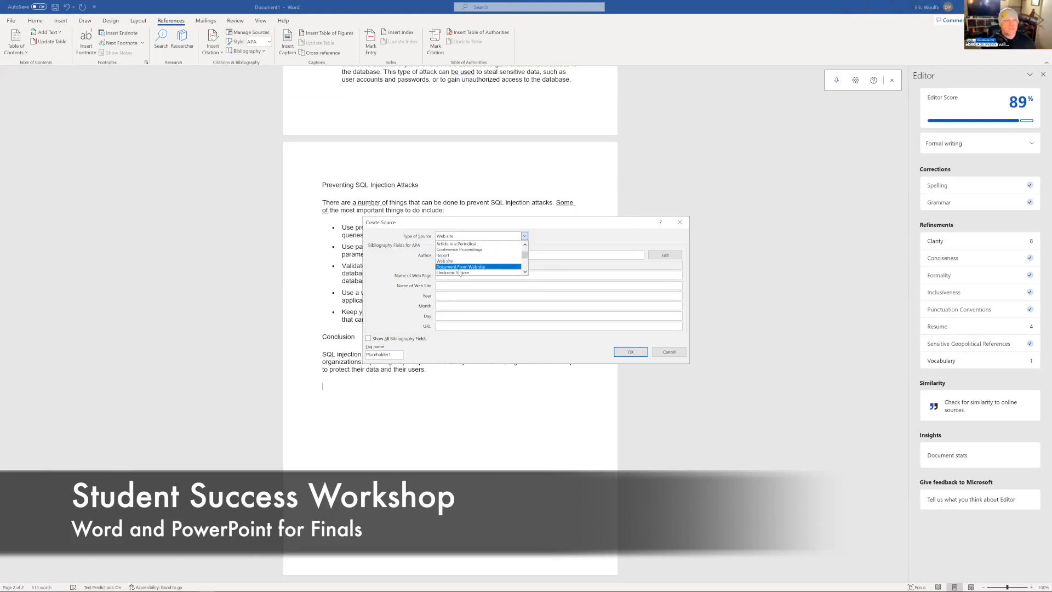
{"action": "scroll", "coordinate": [461, 255], "scroll_direction": "down", "scroll_amount": 1}
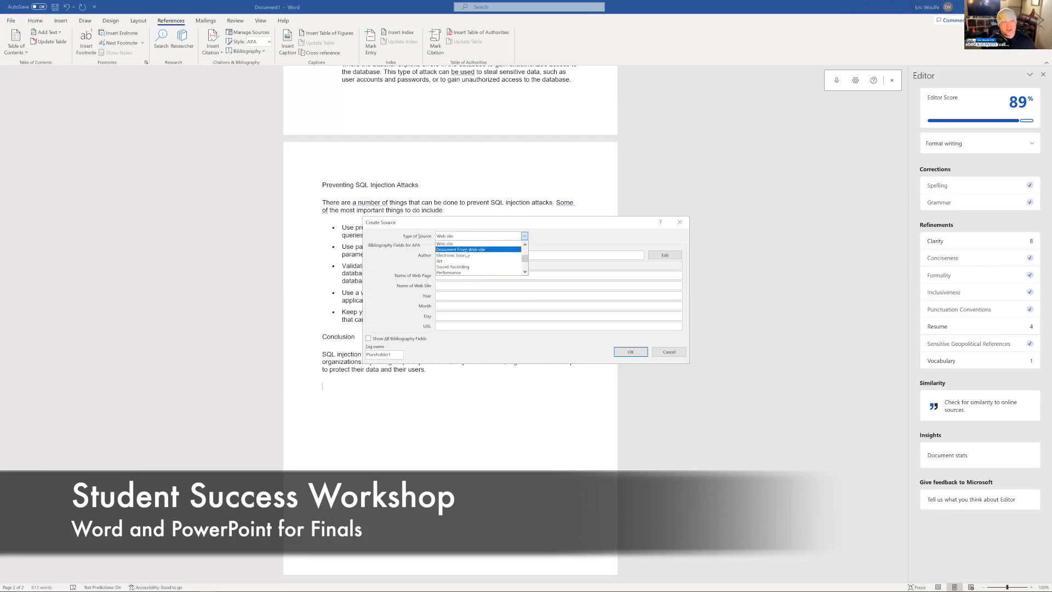
{"action": "scroll", "coordinate": [466, 255], "scroll_direction": "up", "scroll_amount": 1}
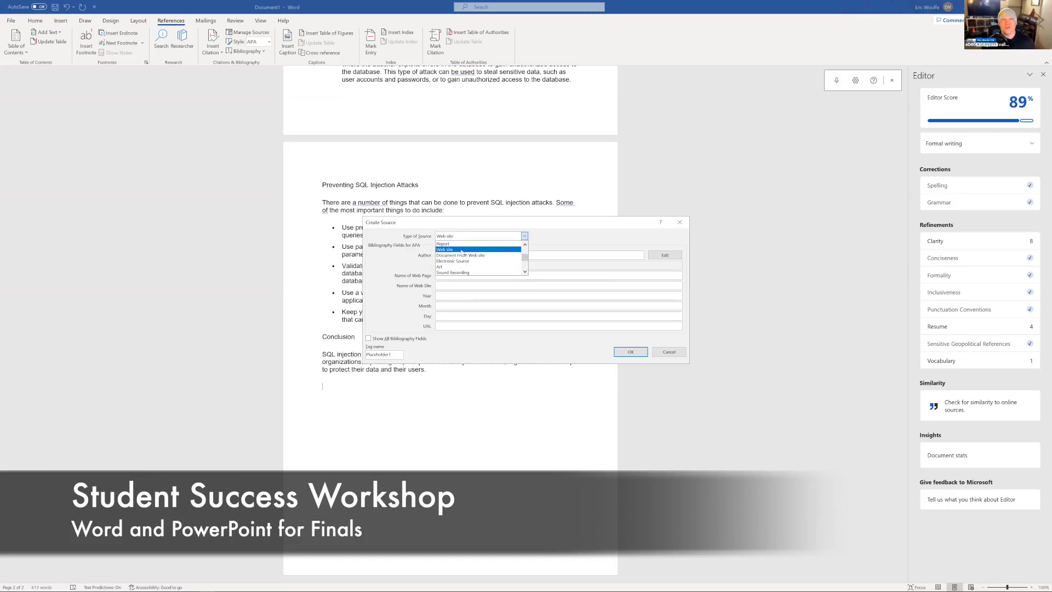
{"action": "left_click", "coordinate": [462, 250]}
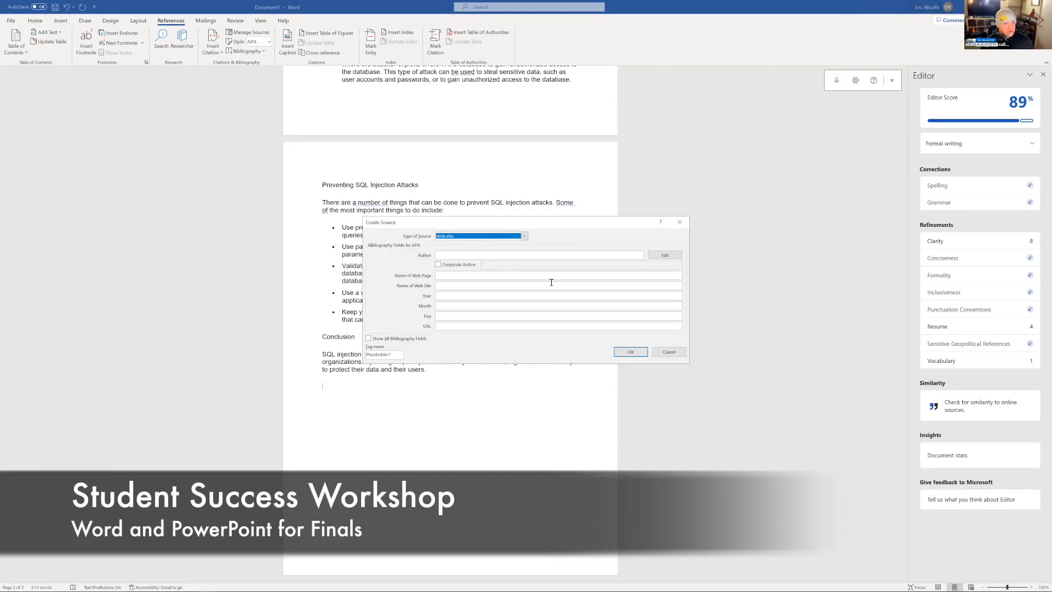
{"action": "key", "text": "alt+Tab"}
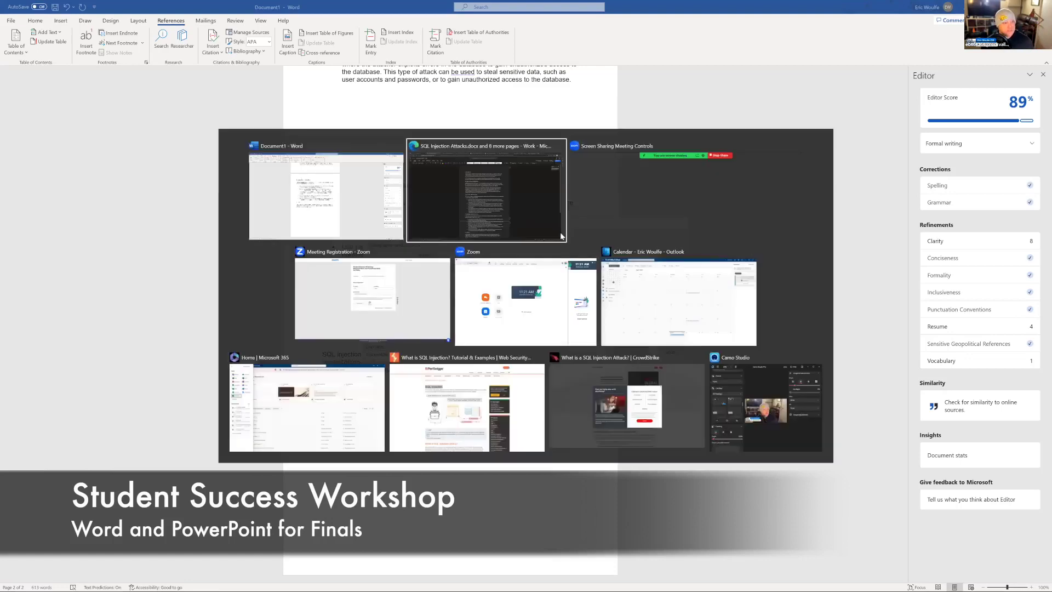
- Close the popup on the CrowdStrike SQL injection article and select its October 10, 2022 date
{"action": "left_click", "coordinate": [561, 236]}
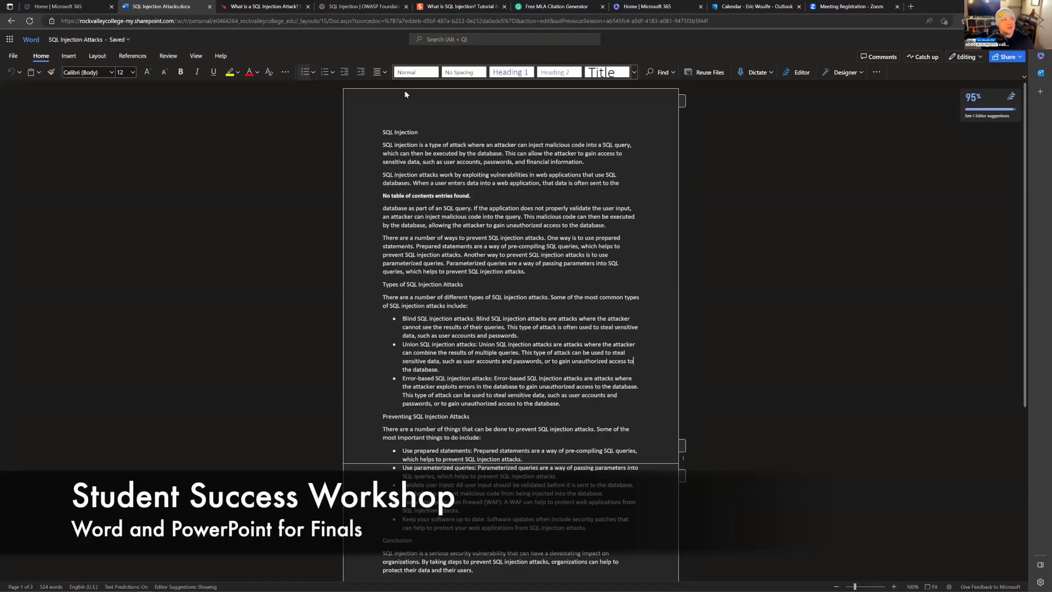
{"action": "left_click", "coordinate": [294, 7]}
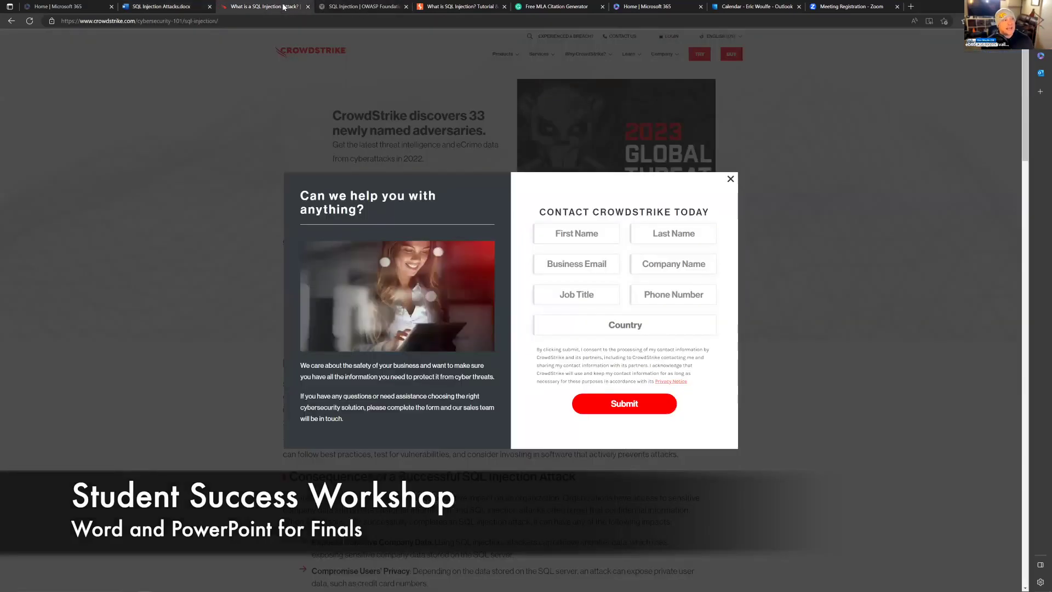
{"action": "left_click", "coordinate": [731, 179]}
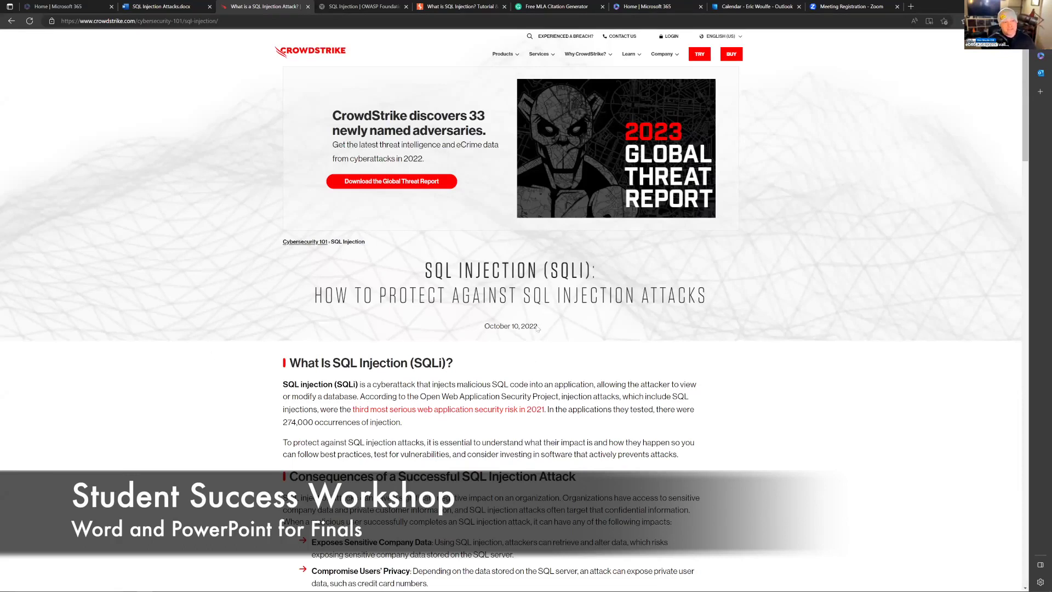
{"action": "left_click_drag", "start_coordinate": [542, 326], "coordinate": [477, 328]}
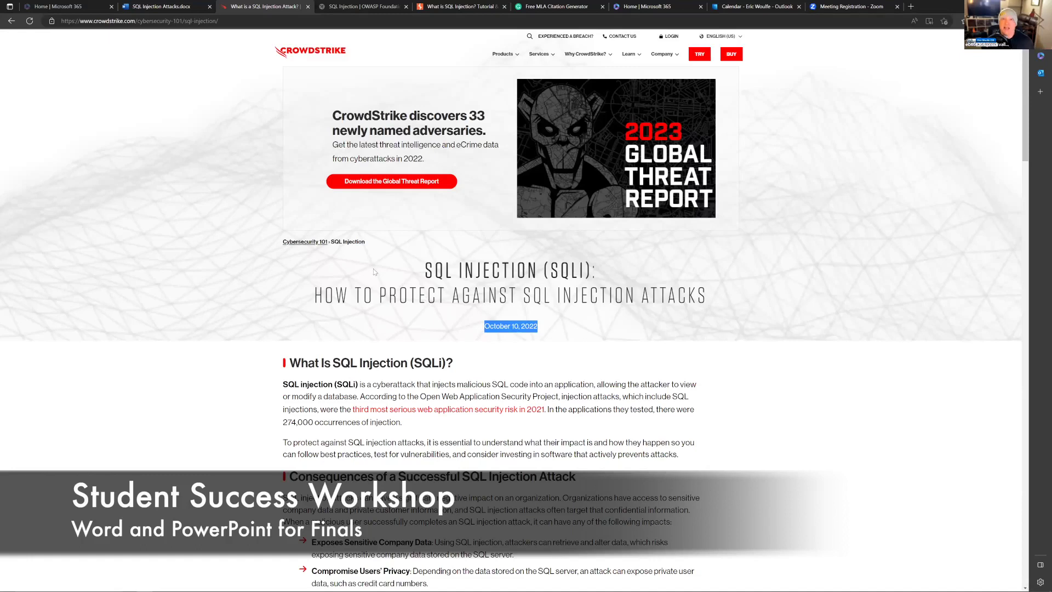
{"action": "key", "text": "ctrl+shift+Tab"}
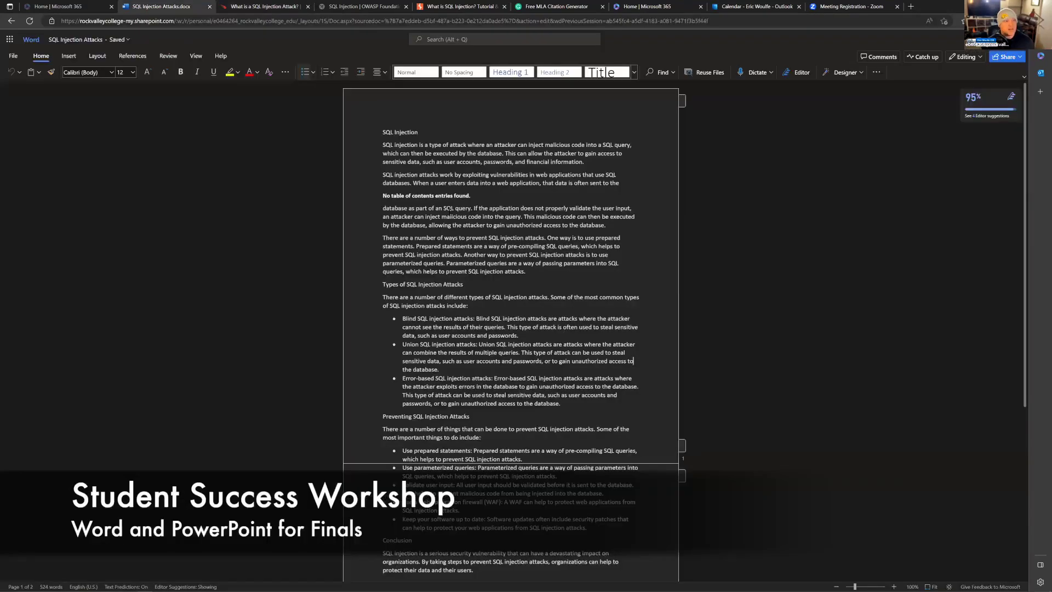
{"action": "key", "text": "alt+Tab"}
{"action": "key", "text": "alt+Tab"}
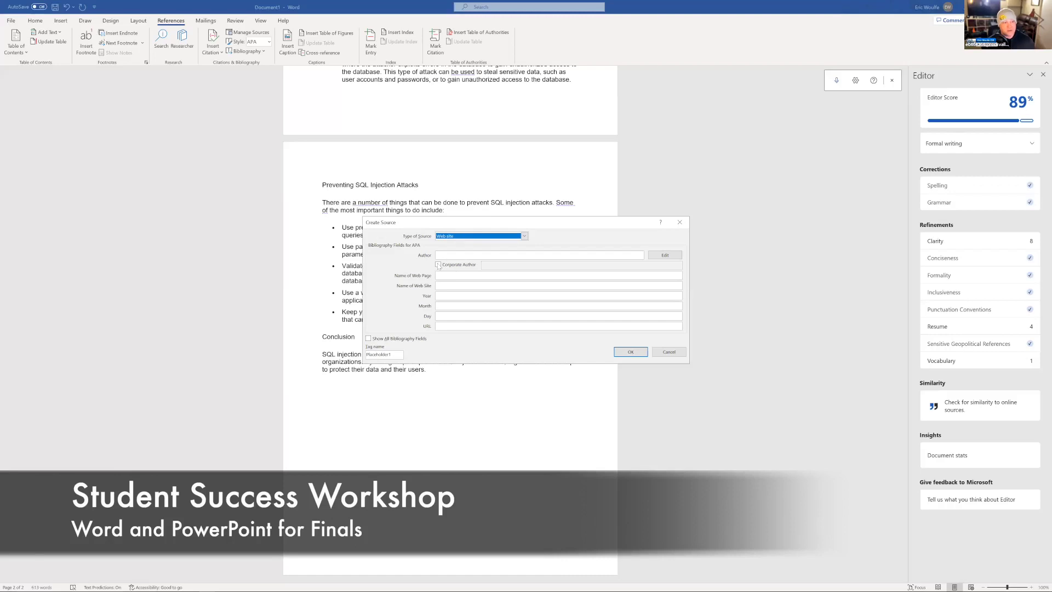
- Mark the author as corporate and paste the article's full title as the web page name
{"action": "left_click", "coordinate": [439, 264]}
{"action": "left_click", "coordinate": [494, 262]}
{"action": "type", "text": "CrowdStrike"}
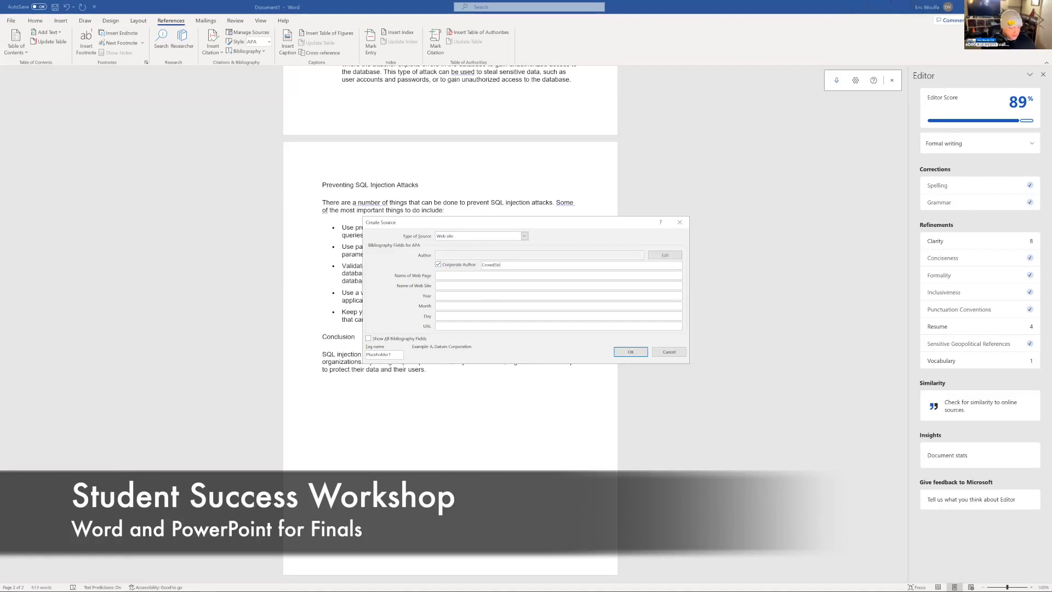
{"action": "left_click", "coordinate": [470, 275]}
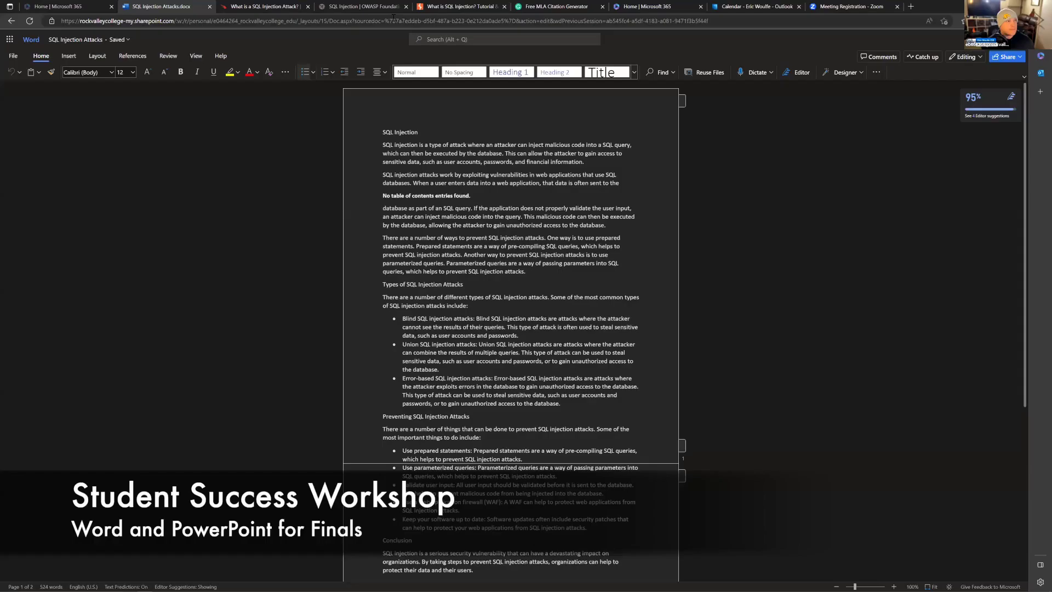
{"action": "key", "text": "ctrl+Tab"}
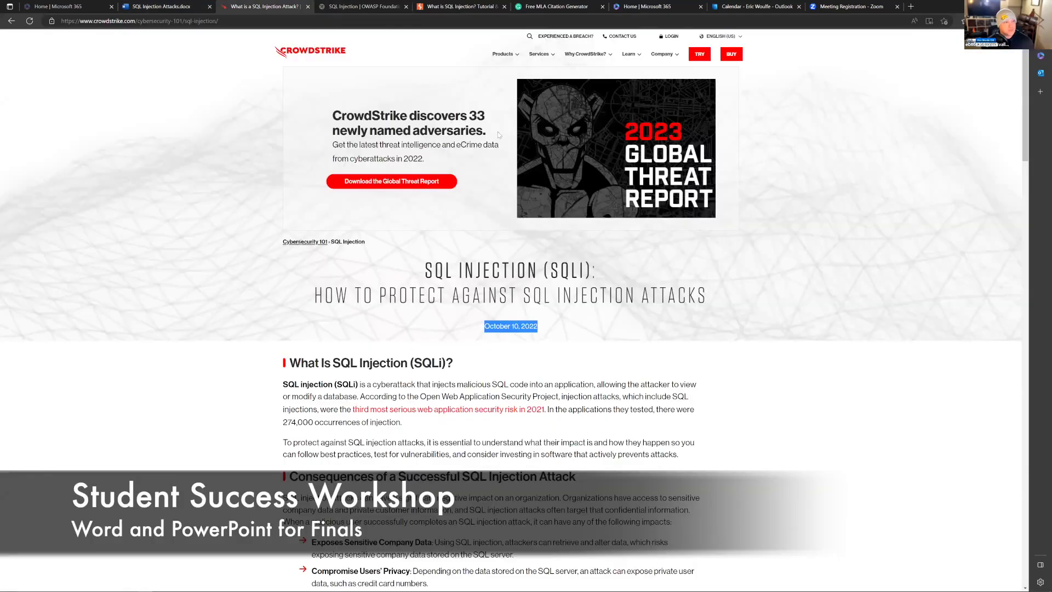
{"action": "left_click_drag", "start_coordinate": [718, 297], "coordinate": [419, 264]}
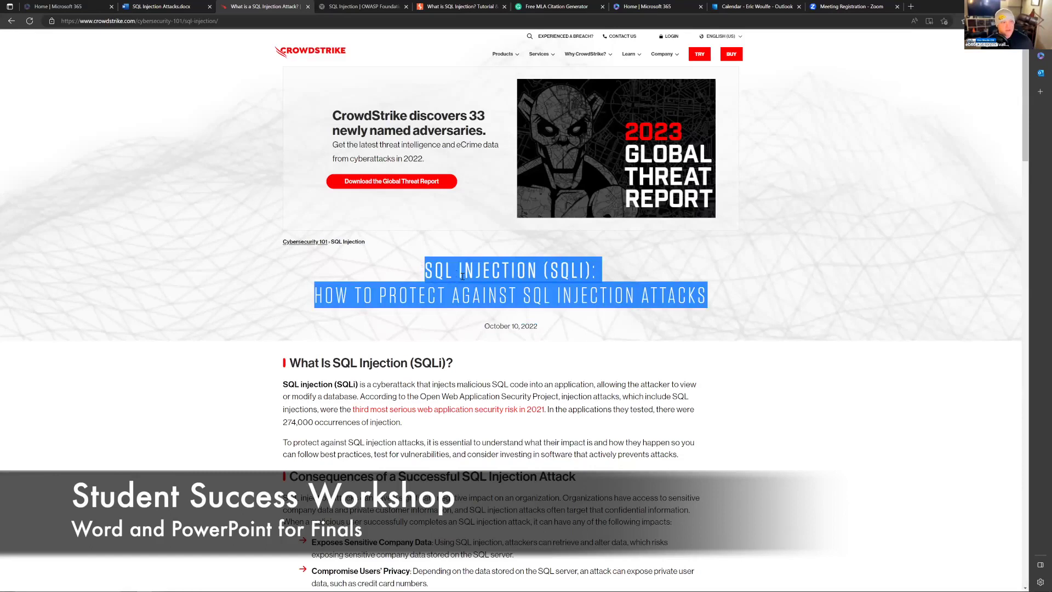
{"action": "key", "text": "ctrl+shift+Tab"}
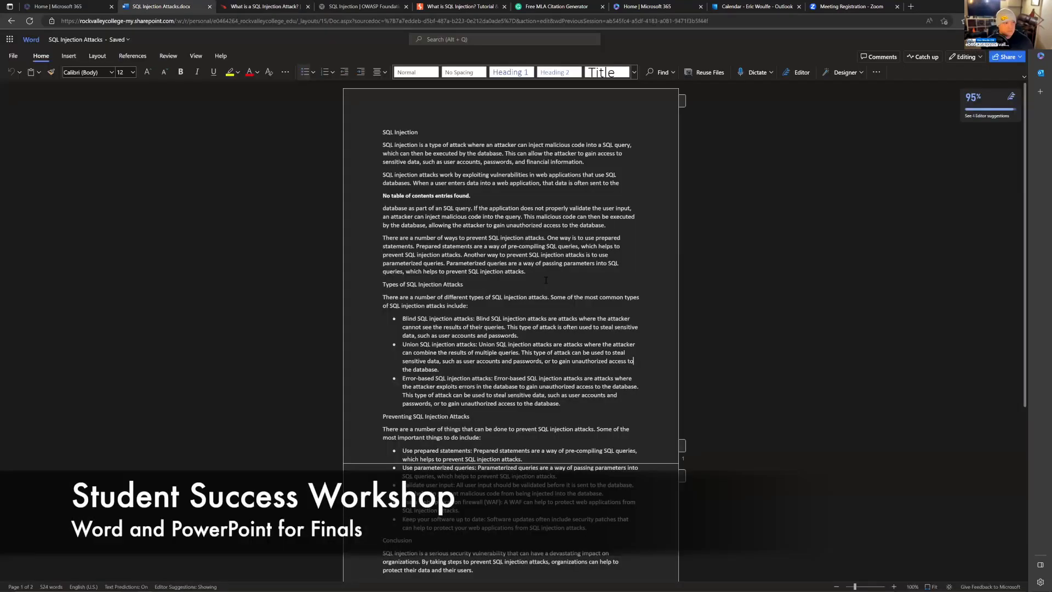
{"action": "key", "text": "alt+Tab"}
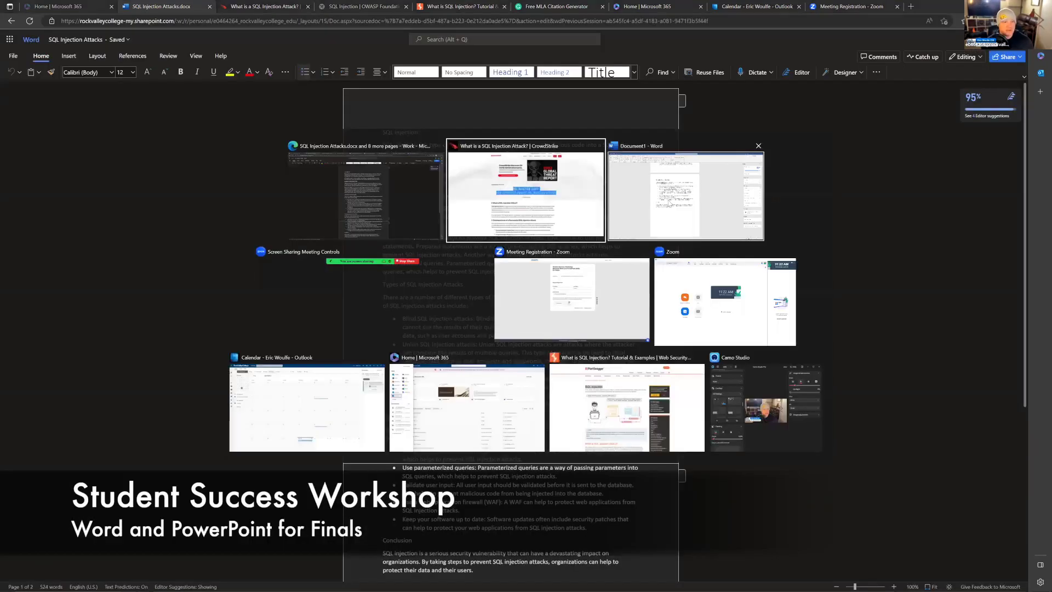
{"action": "key", "text": "alt+Tab"}
{"action": "type", "text": "SQL INJECTION (SQLI)"}
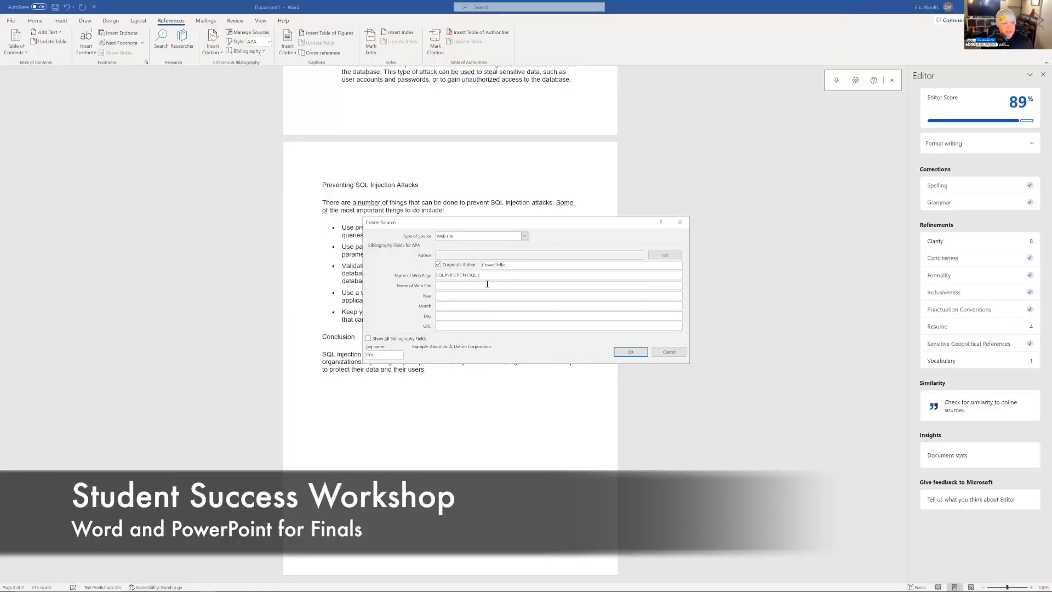
- Copy the article's web address from Edge and paste it as the web site name
{"action": "left_click", "coordinate": [449, 286]}
{"action": "key", "text": "alt+Tab"}
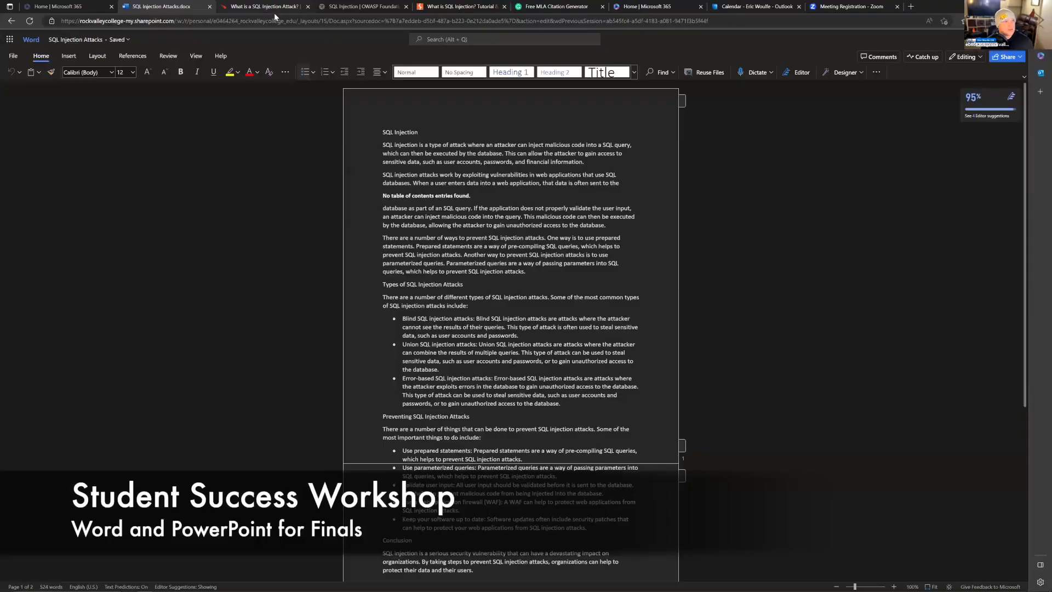
{"action": "left_click", "coordinate": [269, 9]}
{"action": "left_click", "coordinate": [300, 21]}
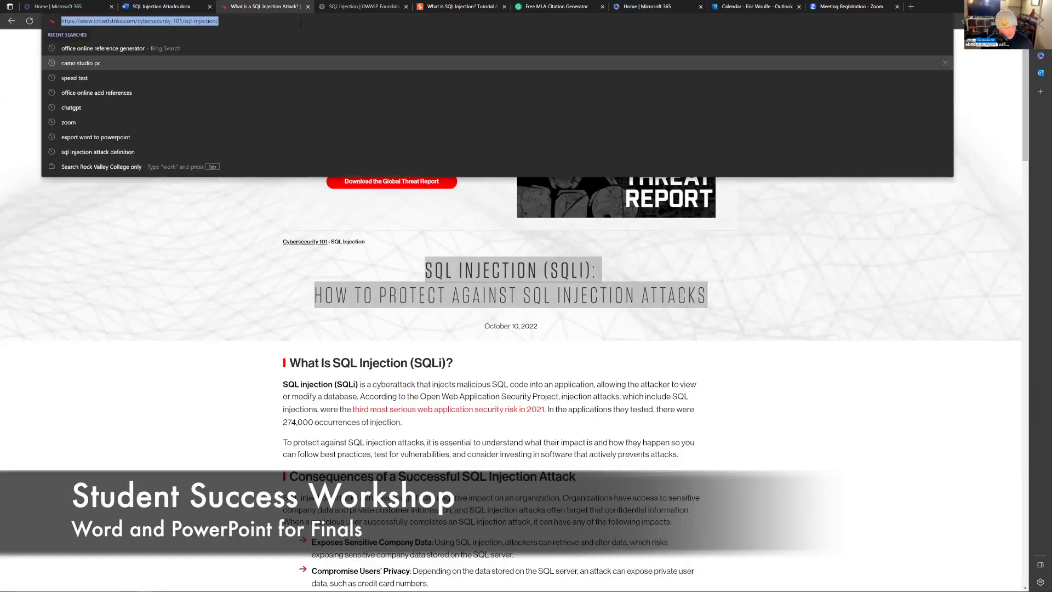
{"action": "left_click", "coordinate": [300, 27]}
{"action": "key", "text": "alt+Tab"}
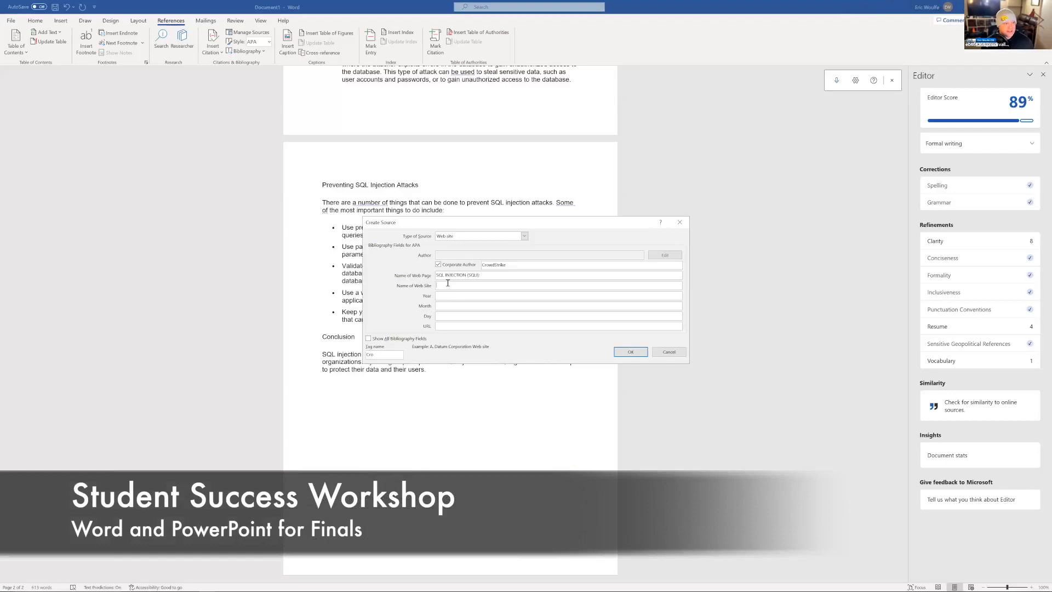
{"action": "type", "text": "https://www.crowdstrike.com/cybersecurity-101/sql-injection/"}
- Enter the 2022 date fields, paste the URL, and save to insert (CrowdStrike, 2022)
{"action": "left_click", "coordinate": [446, 297]}
{"action": "type", "text": "2023"}
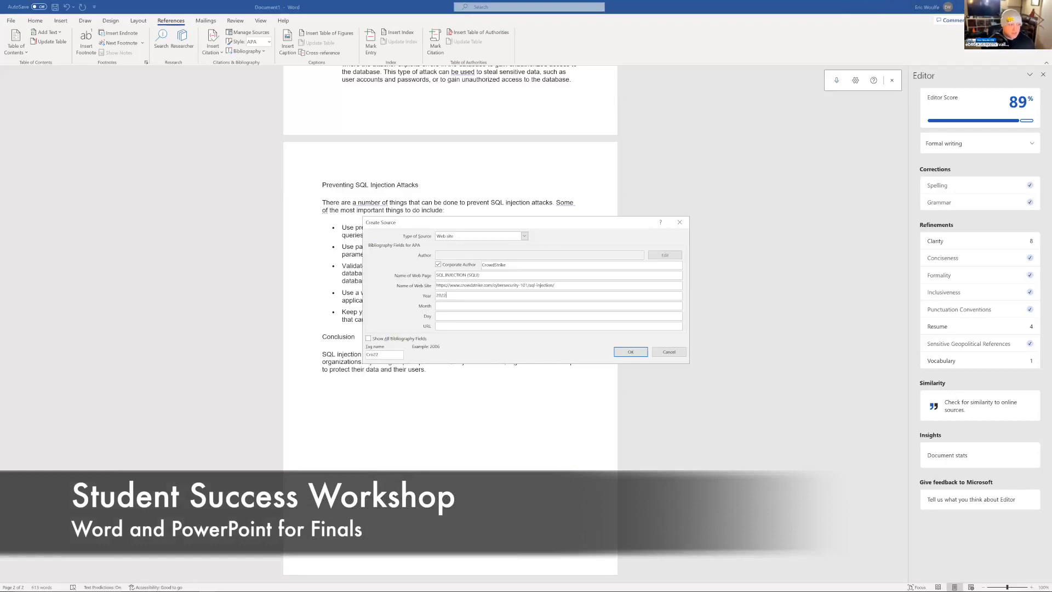
{"action": "left_click", "coordinate": [454, 304]}
{"action": "type", "text": "October"}
{"action": "left_click", "coordinate": [445, 316]}
{"action": "left_click", "coordinate": [449, 327]}
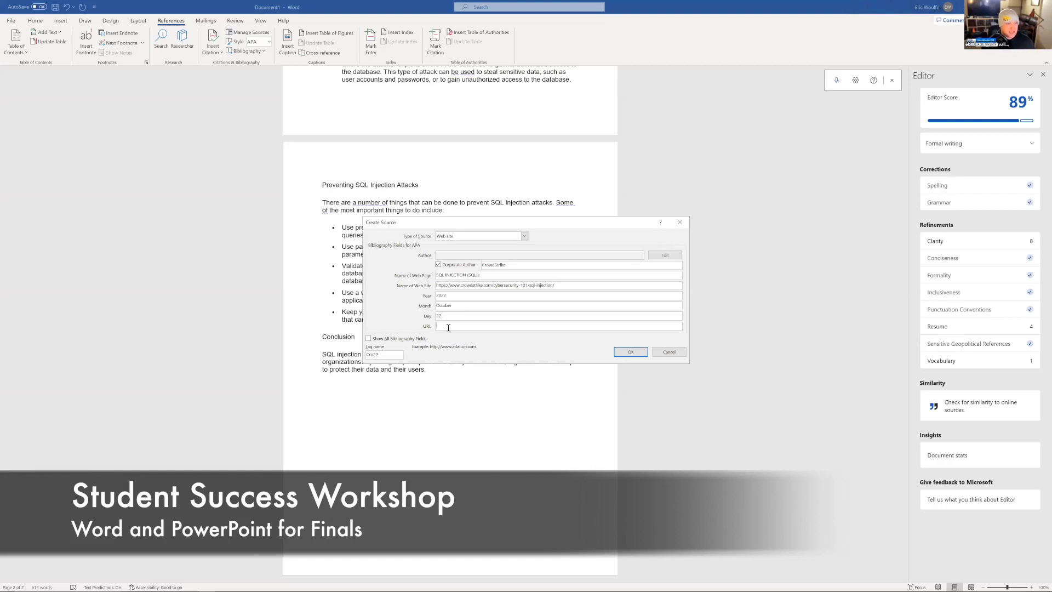
{"action": "type", "text": "https://www.crowdstrike.com/cybersecurity-101/sql-injection/"}
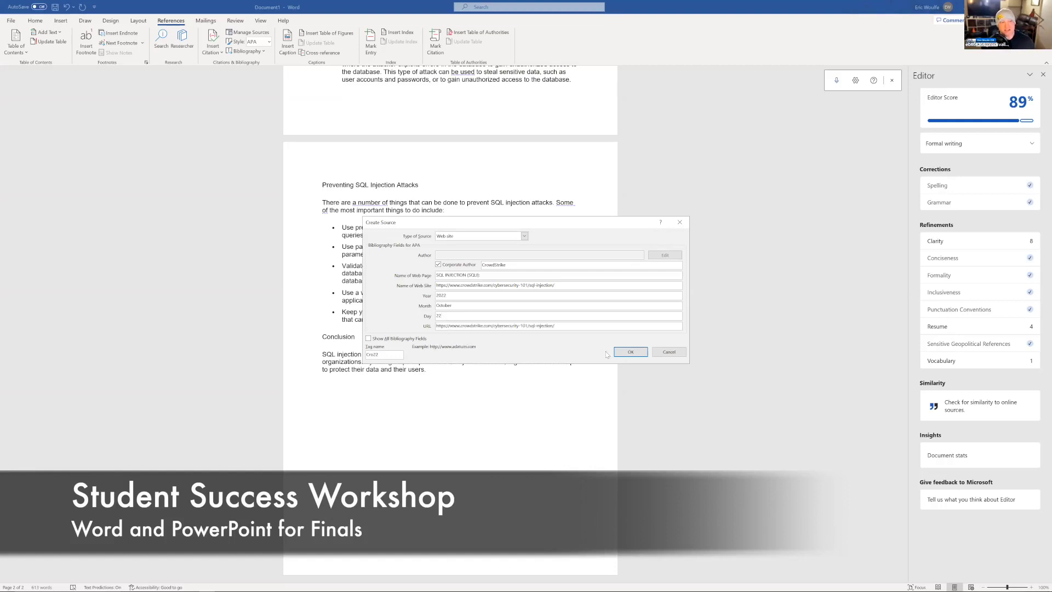
{"action": "left_click", "coordinate": [628, 353]}
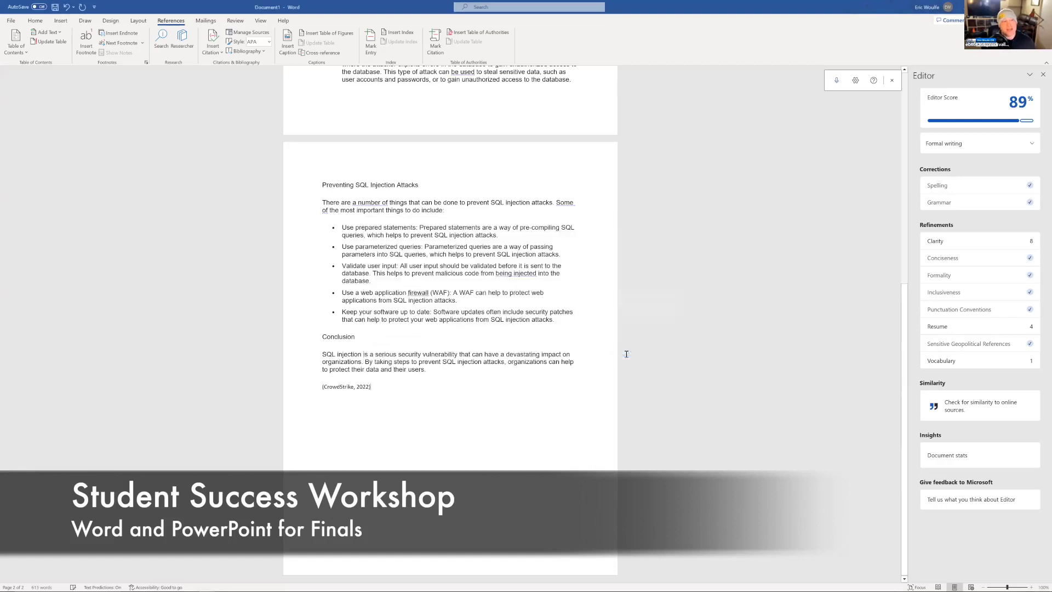
{"action": "left_click", "coordinate": [348, 387]}
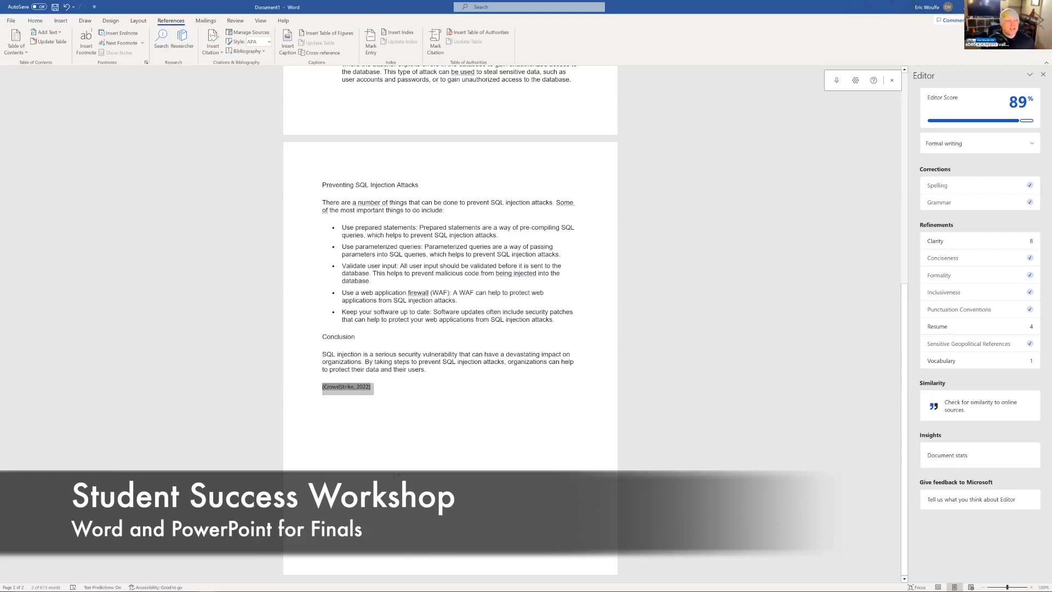
{"action": "left_click", "coordinate": [389, 402]}
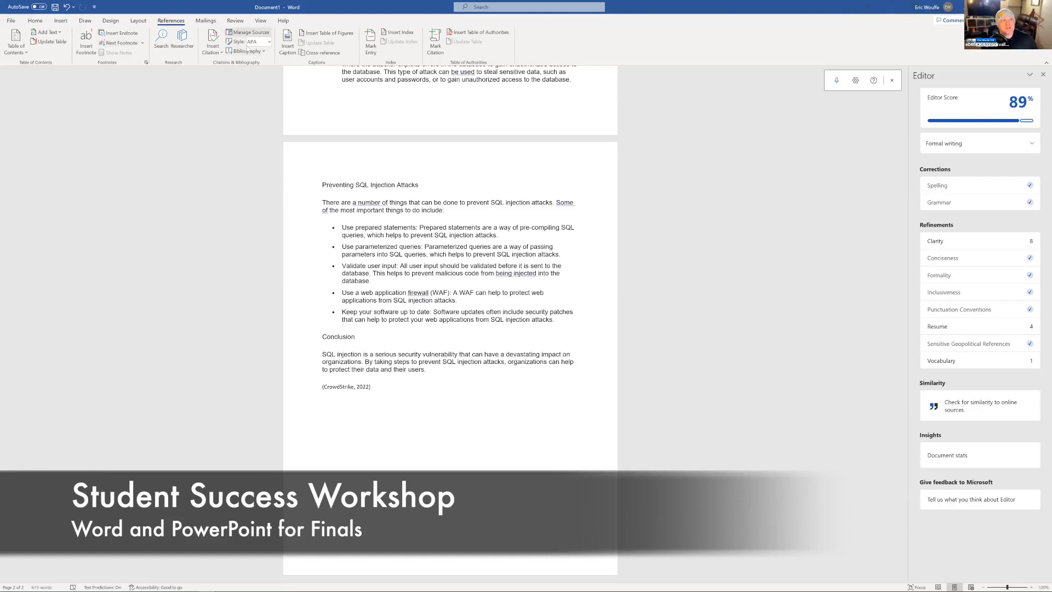
- Insert the built-in Bibliography listing the CrowdStrike (2022) and Port Swinger (2023) sources
{"action": "left_click", "coordinate": [244, 52]}
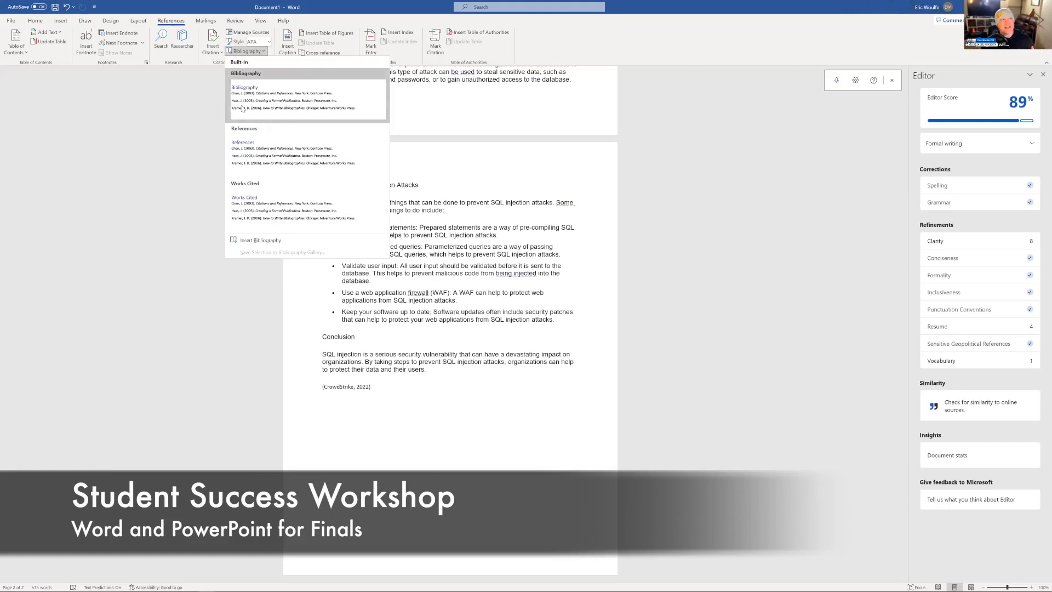
{"action": "left_click", "coordinate": [260, 97]}
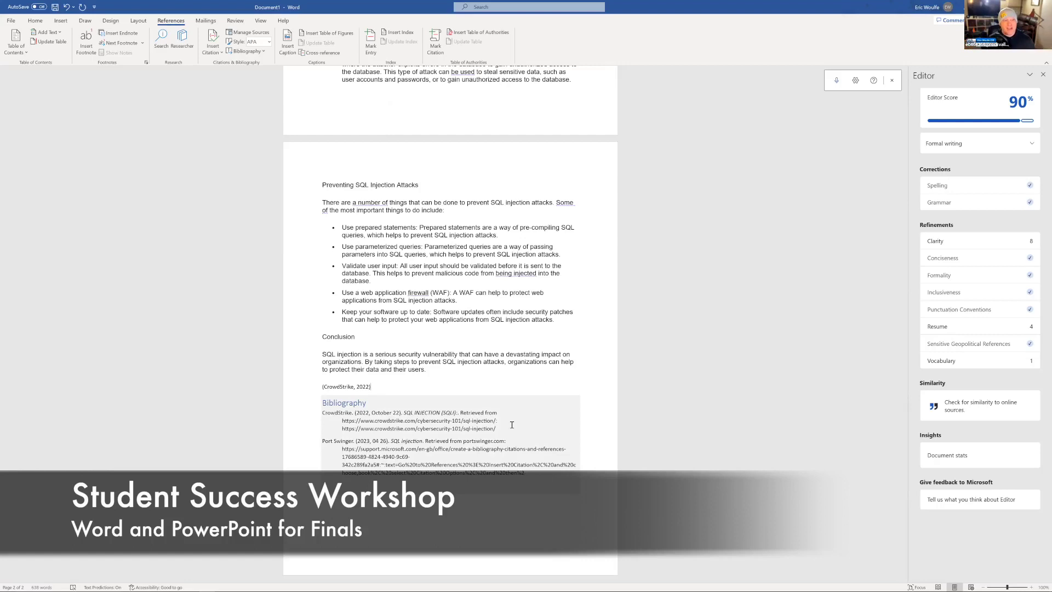
- Add blank lines after (CrowdStrike, 2022) to push the Bibliography onto the next page
{"action": "left_click", "coordinate": [414, 384]}
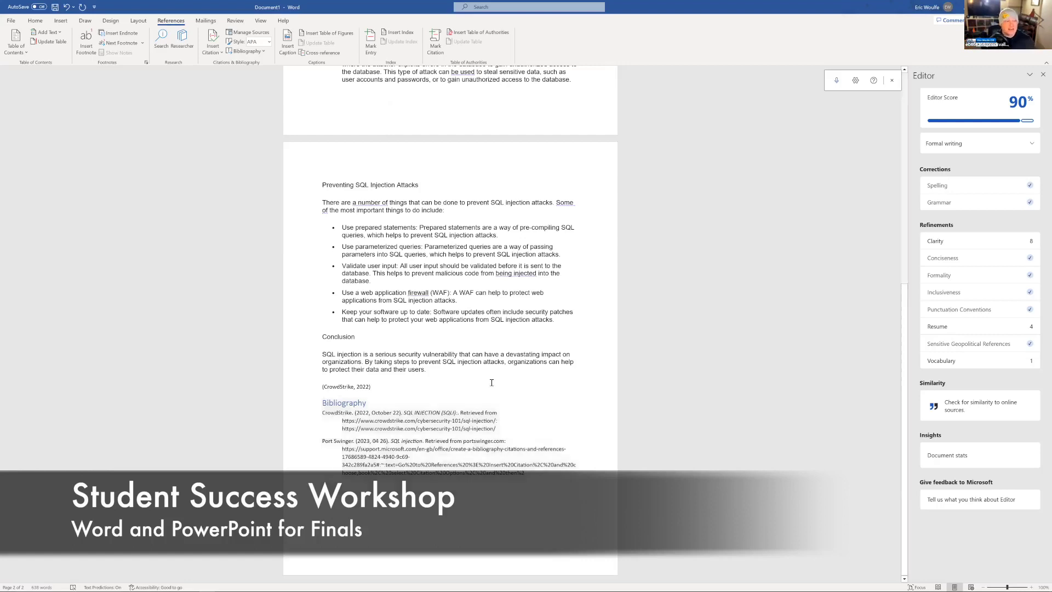
{"action": "key", "text": "Return"}
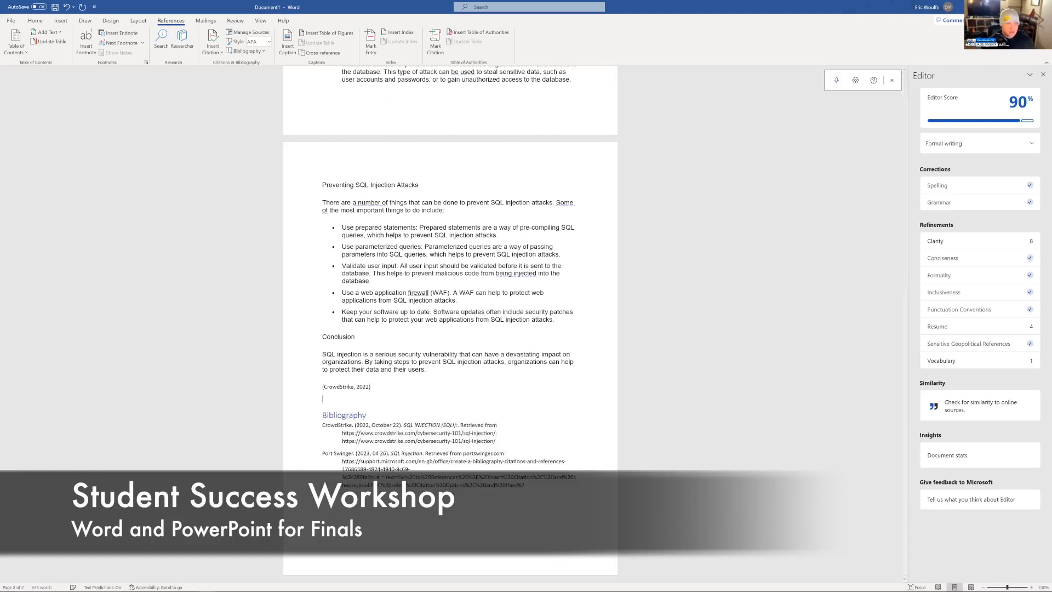
{"action": "right_click", "coordinate": [346, 404]}
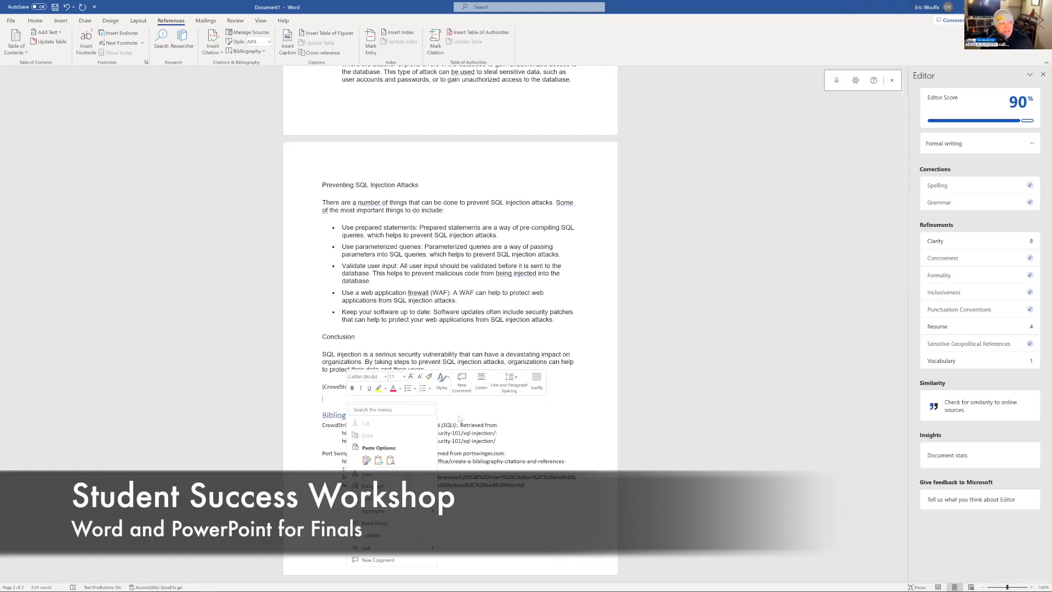
{"action": "left_click", "coordinate": [480, 410]}
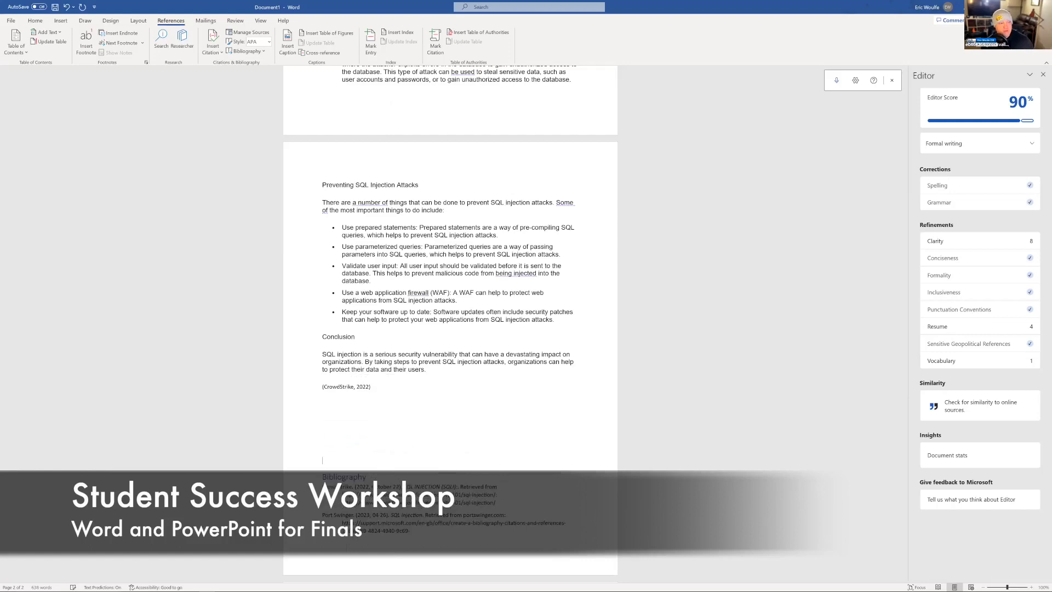
{"action": "scroll", "coordinate": [390, 430], "scroll_direction": "down", "scroll_amount": 5}
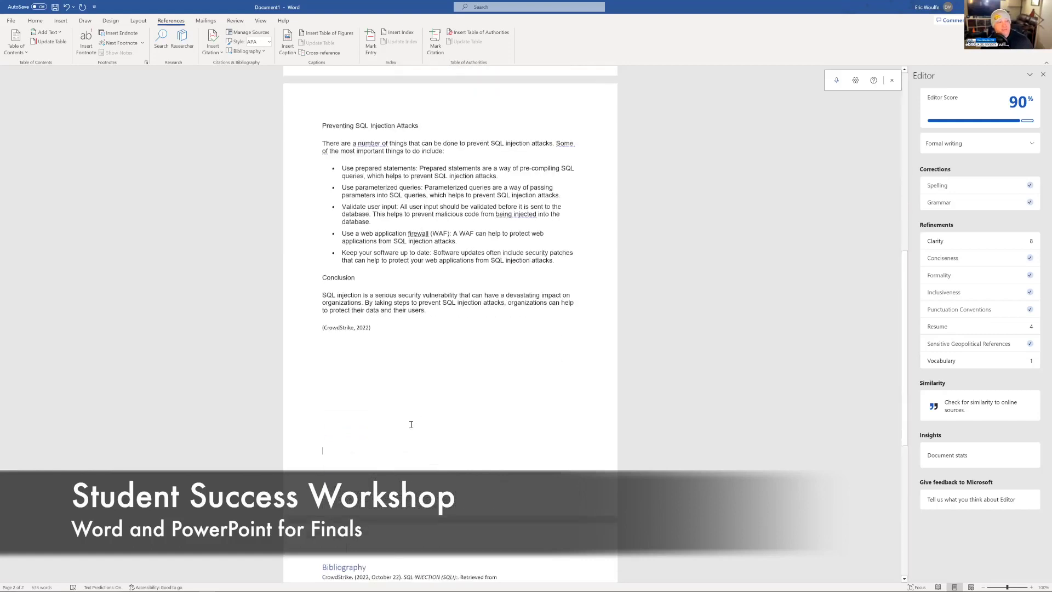
{"action": "scroll", "coordinate": [395, 488], "scroll_direction": "down", "scroll_amount": 1}
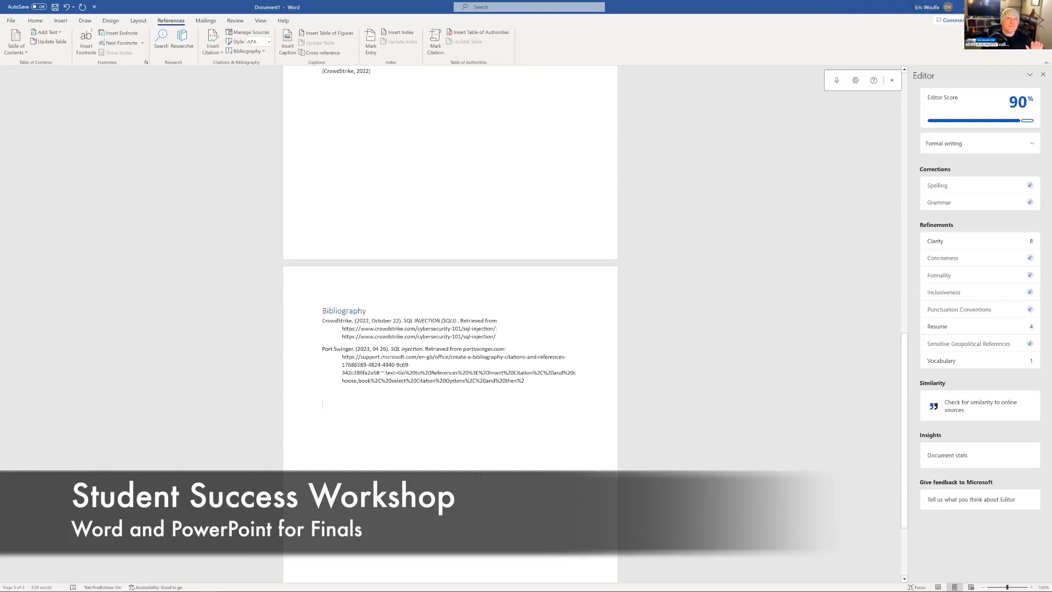
- Leave desktop Word and switch to the SQL Injection Attacks paper in Edge's Word for the web
{"action": "left_click", "coordinate": [455, 237]}
{"action": "scroll", "coordinate": [441, 279], "scroll_direction": "up", "scroll_amount": 1}
{"action": "scroll", "coordinate": [440, 279], "scroll_direction": "up", "scroll_amount": 4}
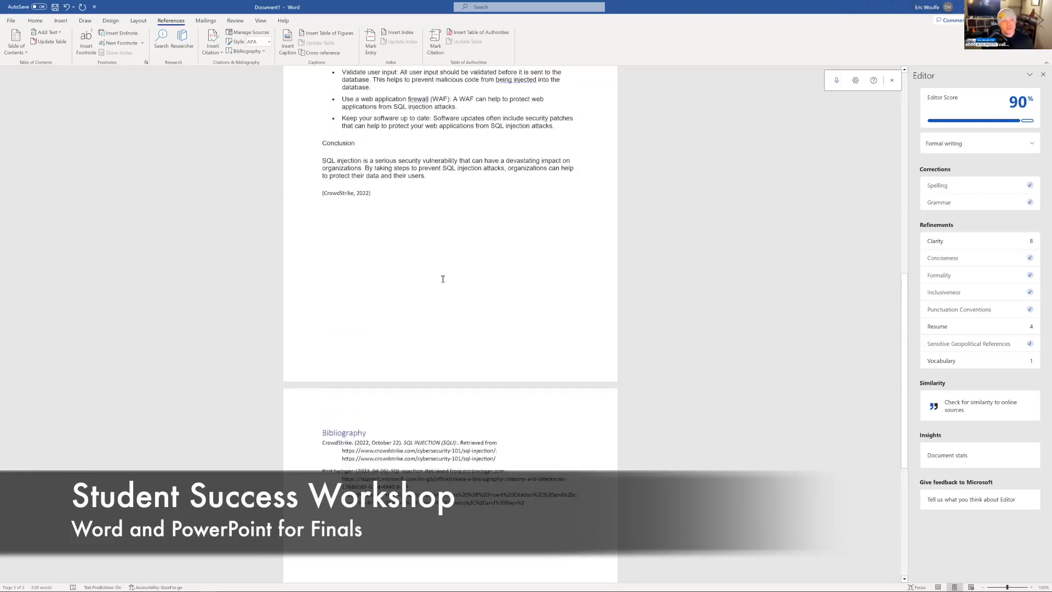
{"action": "key", "text": "alt+Tab"}
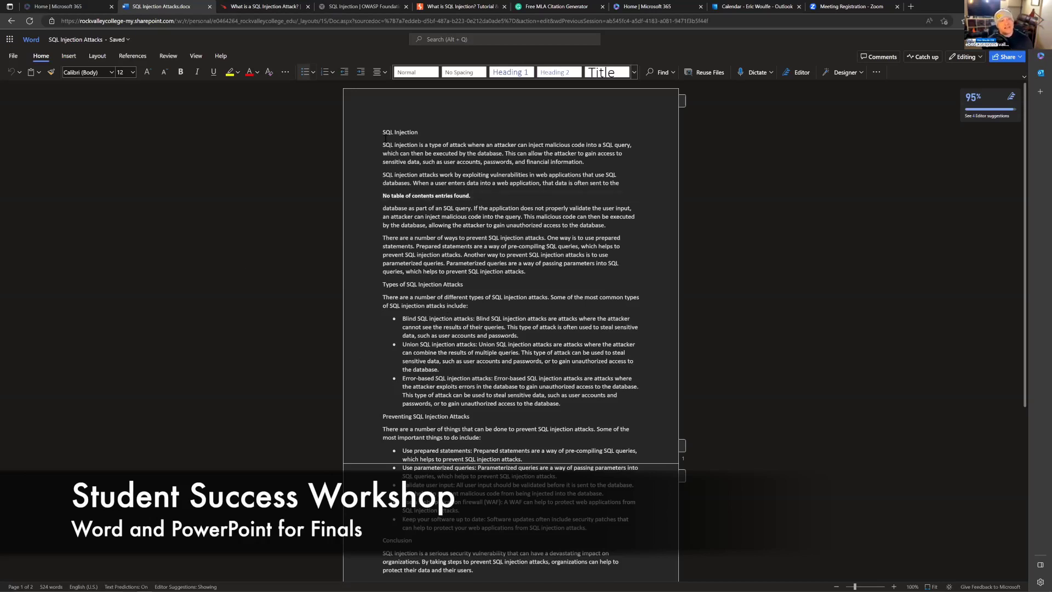
{"action": "left_click", "coordinate": [382, 132]}
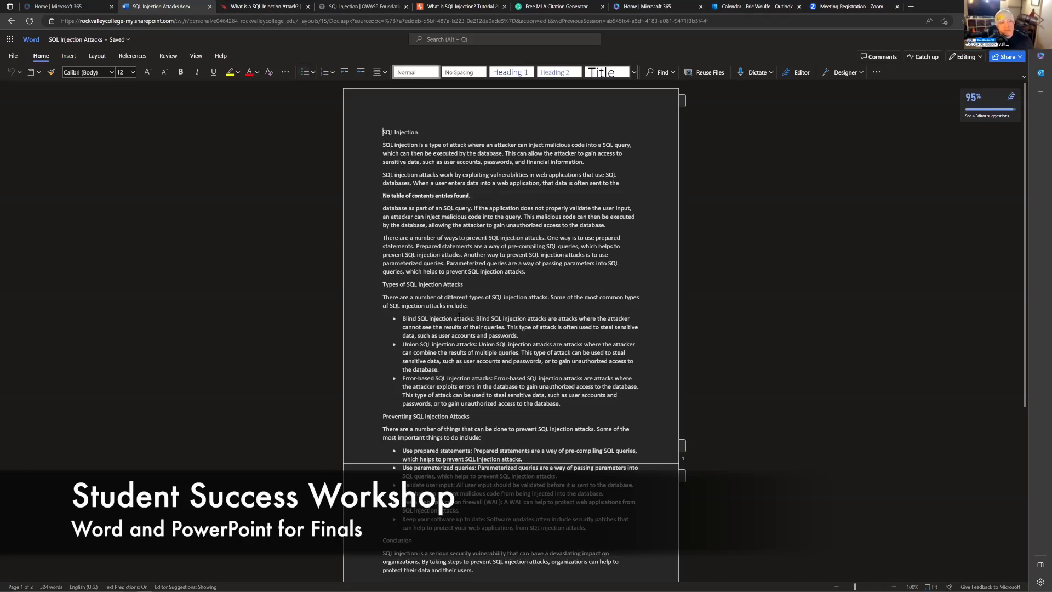
{"action": "scroll", "coordinate": [459, 316], "scroll_direction": "down", "scroll_amount": 5}
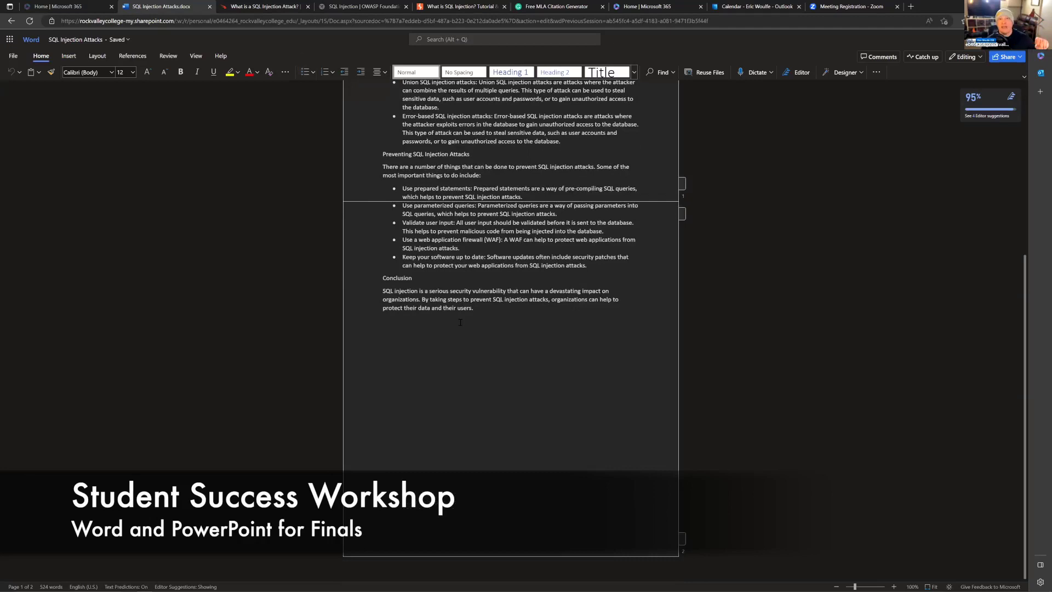
{"action": "scroll", "coordinate": [460, 323], "scroll_direction": "up", "scroll_amount": 5}
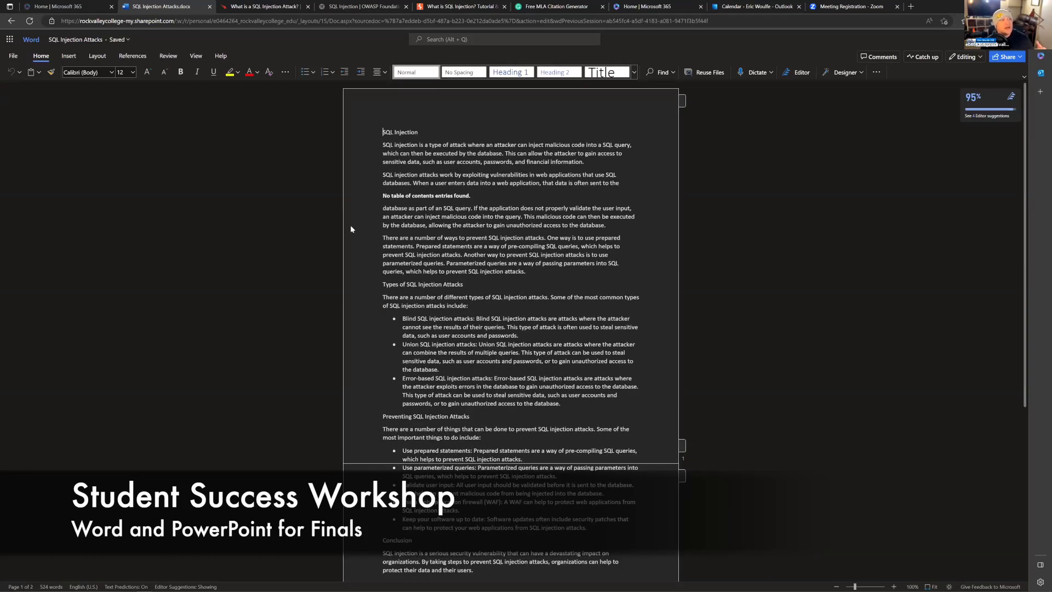
- Show the References ribbon with table of contents and footnote tools in Word for the web
{"action": "left_click", "coordinate": [133, 56]}
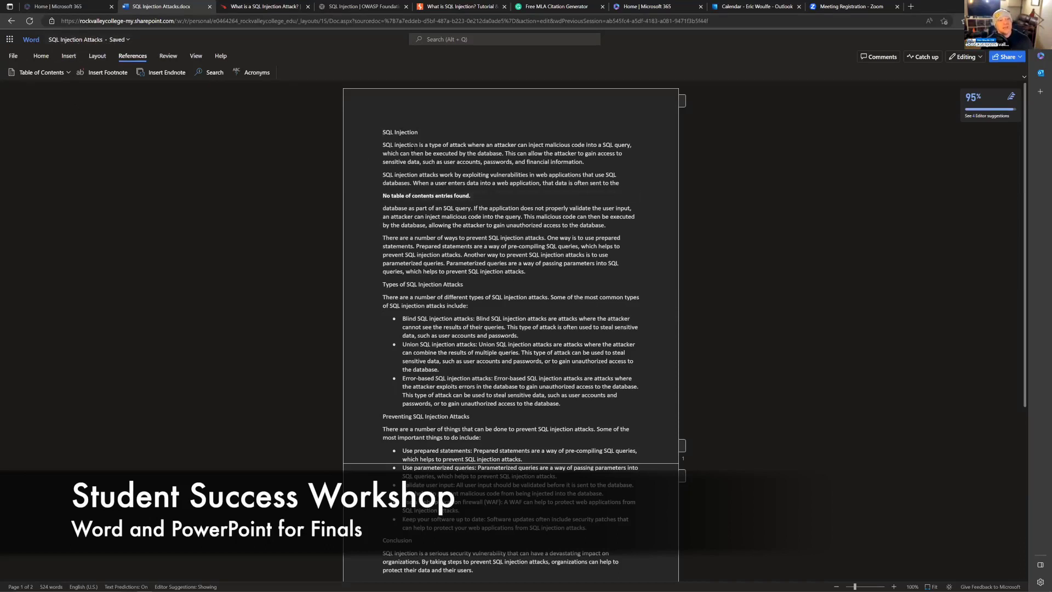
{"action": "scroll", "coordinate": [466, 162], "scroll_direction": "down", "scroll_amount": 3}
{"action": "scroll", "coordinate": [482, 152], "scroll_direction": "up", "scroll_amount": 3}
{"action": "left_click", "coordinate": [566, 254]}
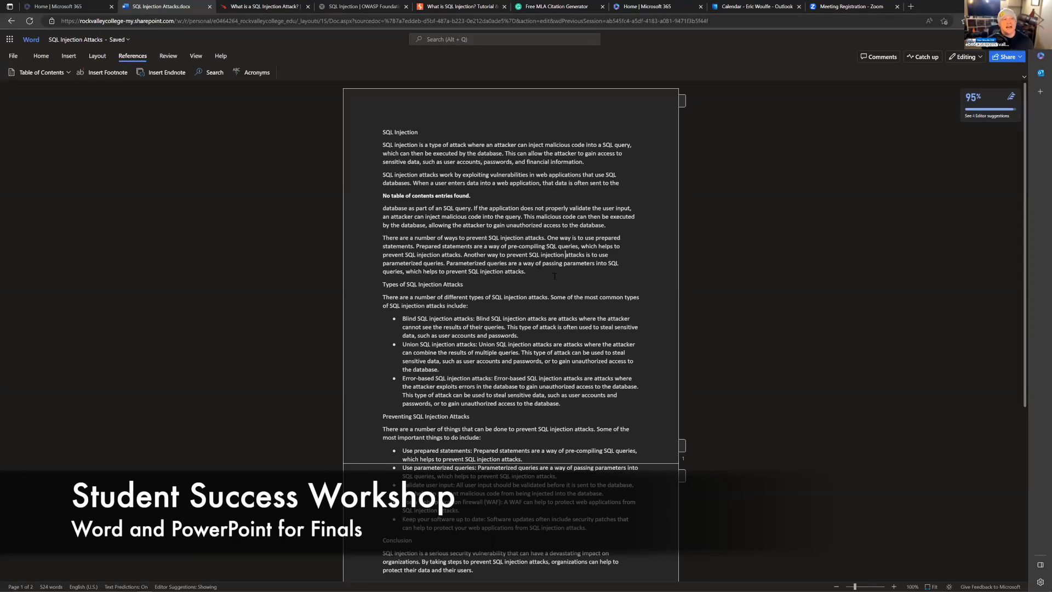
{"action": "left_click", "coordinate": [474, 286]}
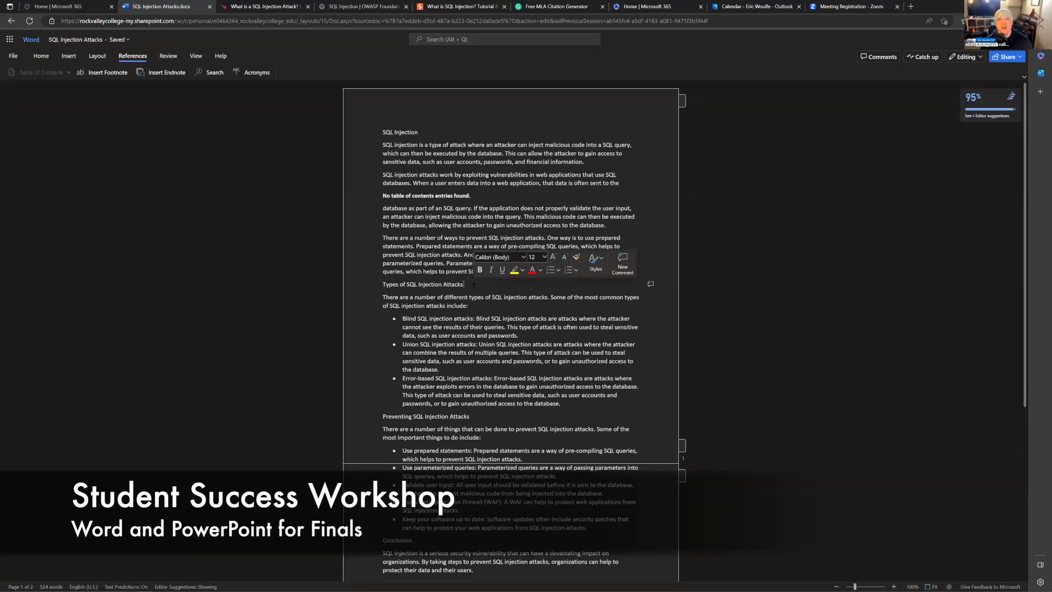
{"action": "left_click", "coordinate": [443, 195]}
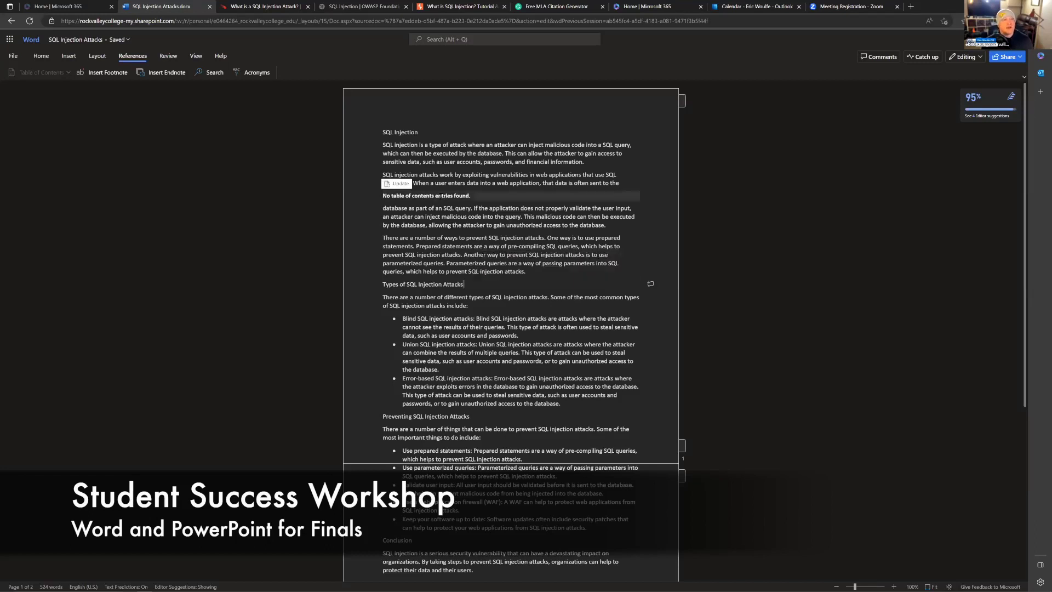
{"action": "left_click", "coordinate": [505, 183]}
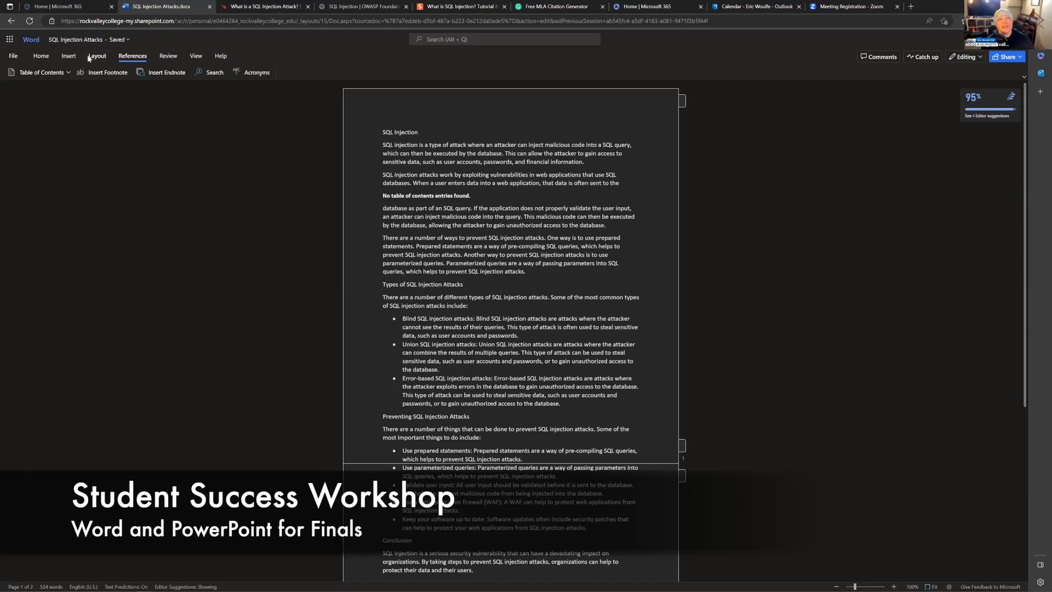
- Choose File > Export > Export to PowerPoint presentation (preview)
{"action": "left_click", "coordinate": [15, 56]}
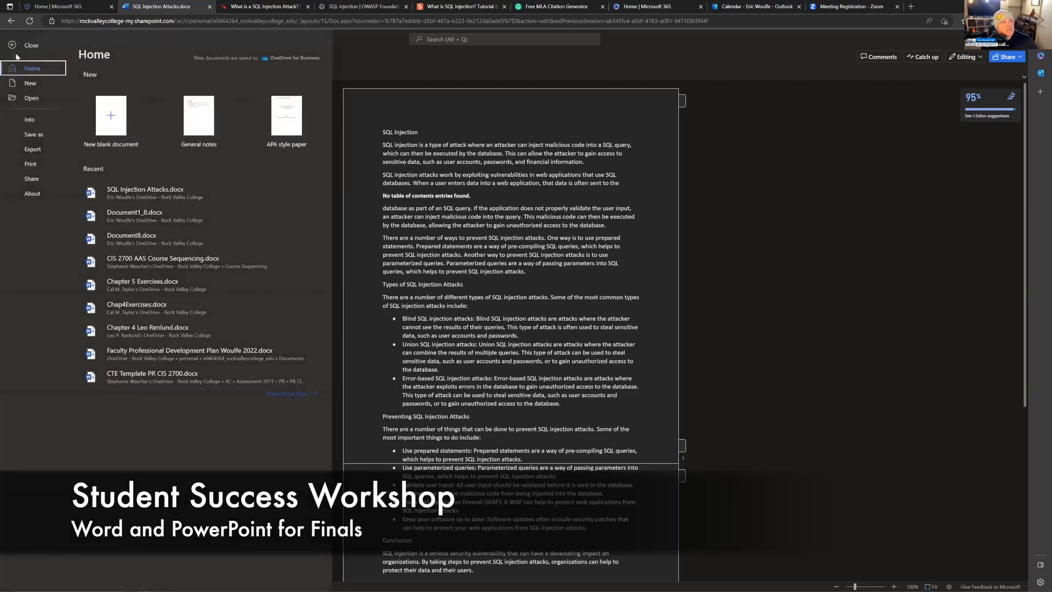
{"action": "left_click", "coordinate": [51, 149]}
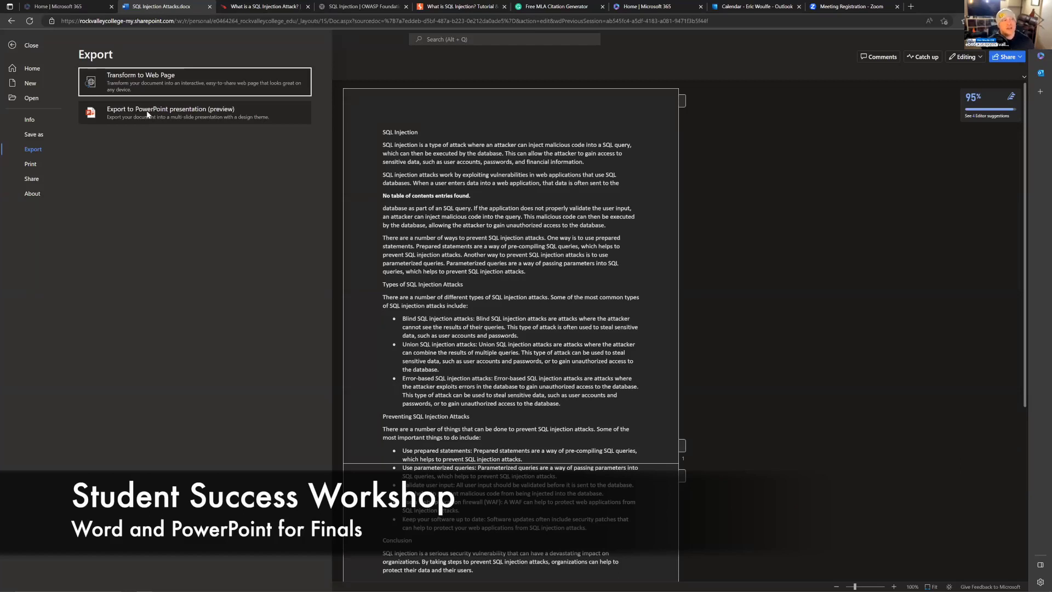
{"action": "left_click", "coordinate": [147, 114]}
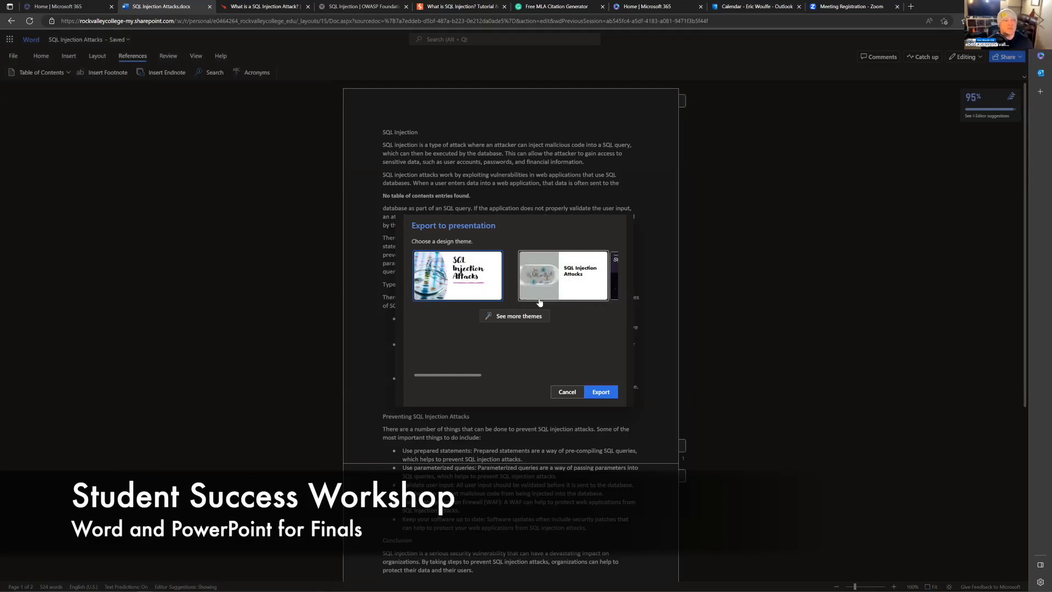
- Load more designs, pick the blue Design Idea 12 theme, and export the presentation
{"action": "left_click", "coordinate": [529, 322]}
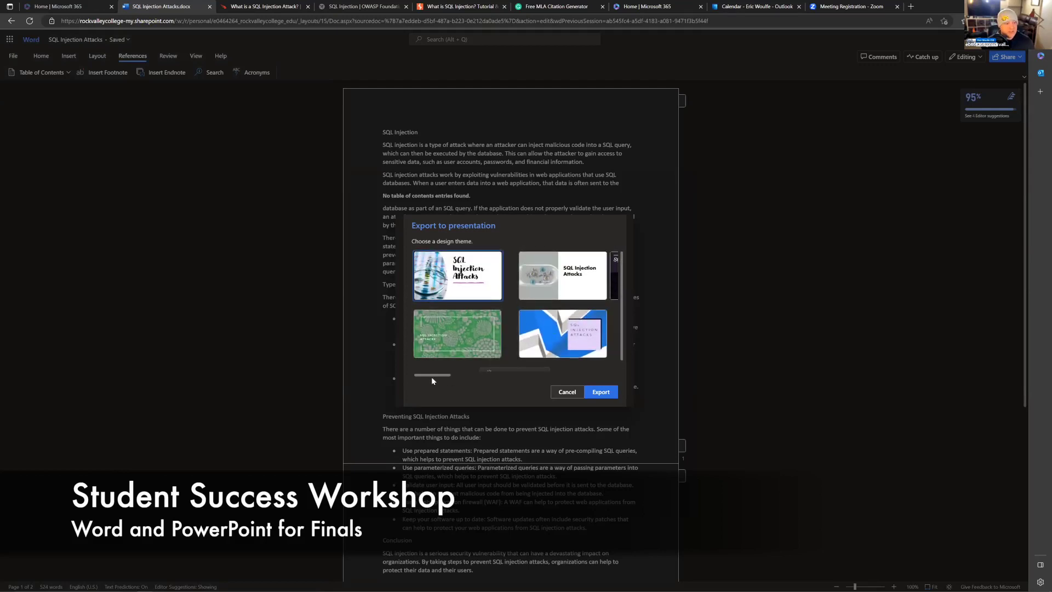
{"action": "mouse_move", "coordinate": [431, 376]}
{"action": "left_mouse_down"}
{"action": "mouse_move", "coordinate": [589, 374]}
{"action": "mouse_move", "coordinate": [418, 386]}
{"action": "left_mouse_up"}
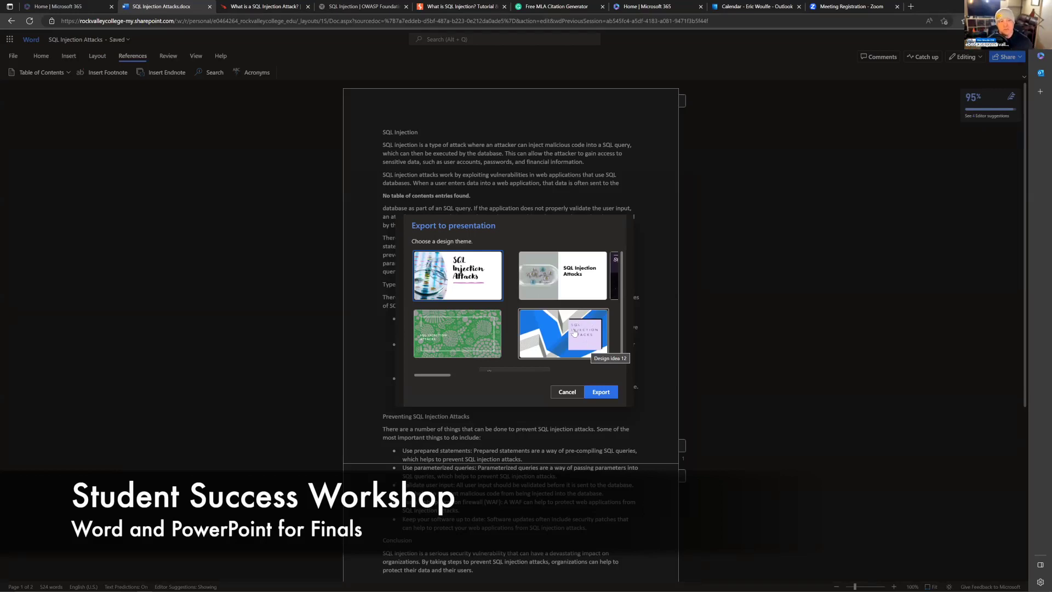
{"action": "left_click", "coordinate": [574, 332]}
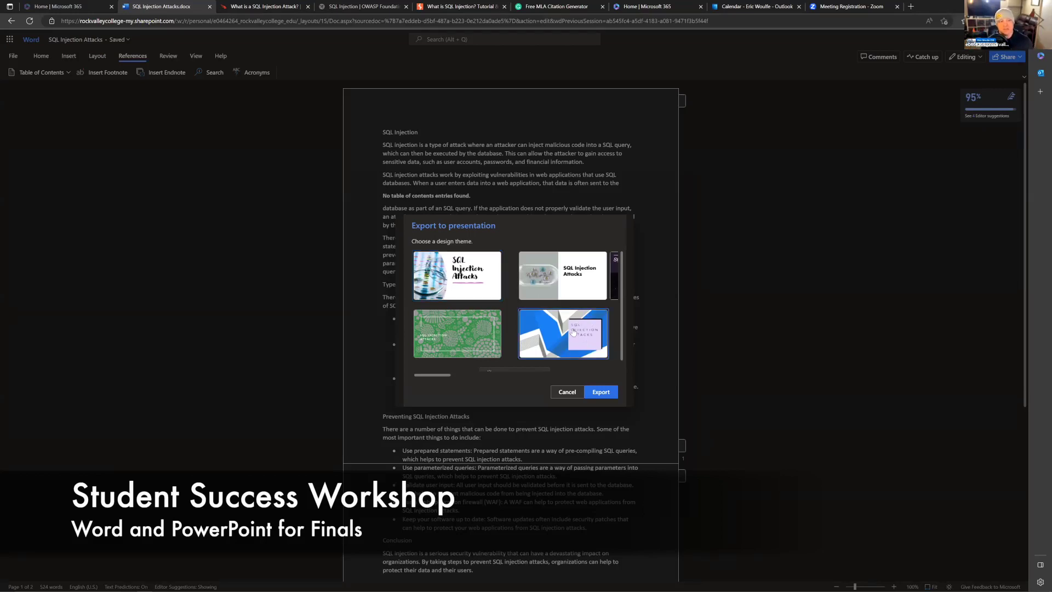
{"action": "left_click", "coordinate": [605, 394]}
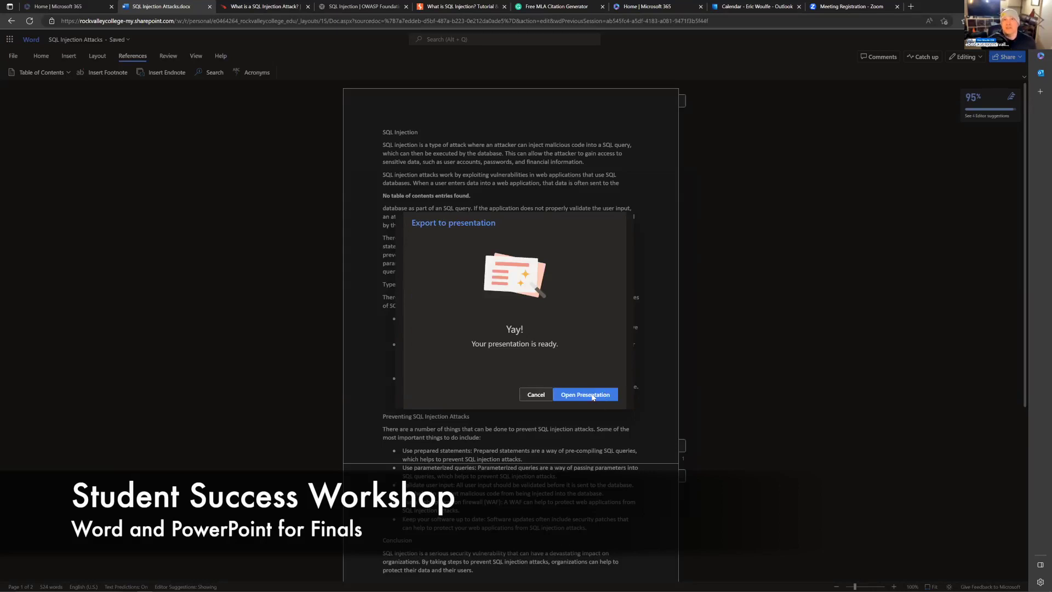
- Open the new deck, review slide 2 (SQL injection) and slide 3 (attack types), then return to Word
{"action": "left_click", "coordinate": [592, 397]}
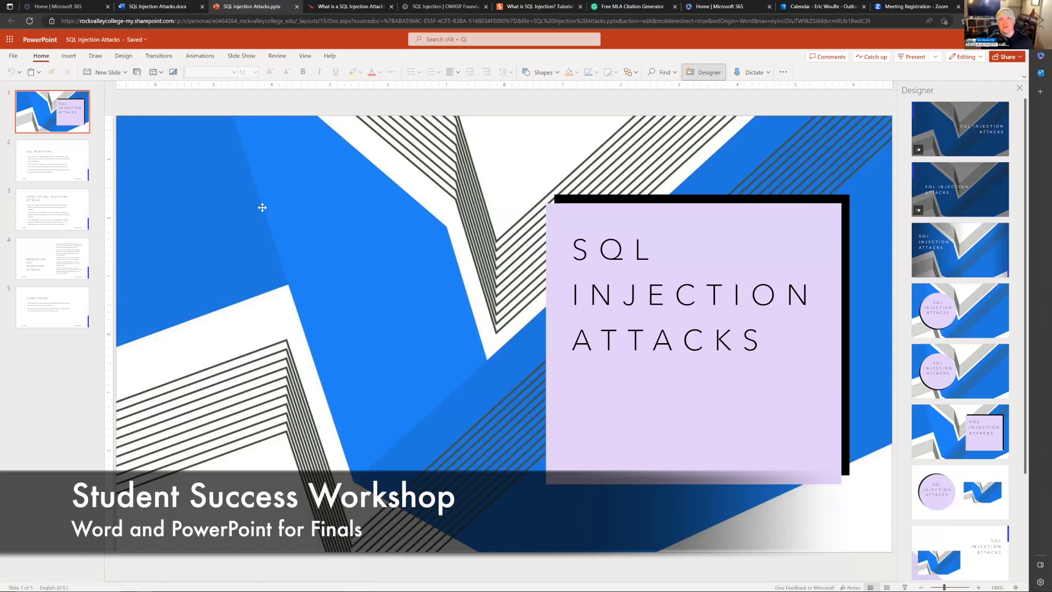
{"action": "left_click", "coordinate": [61, 170]}
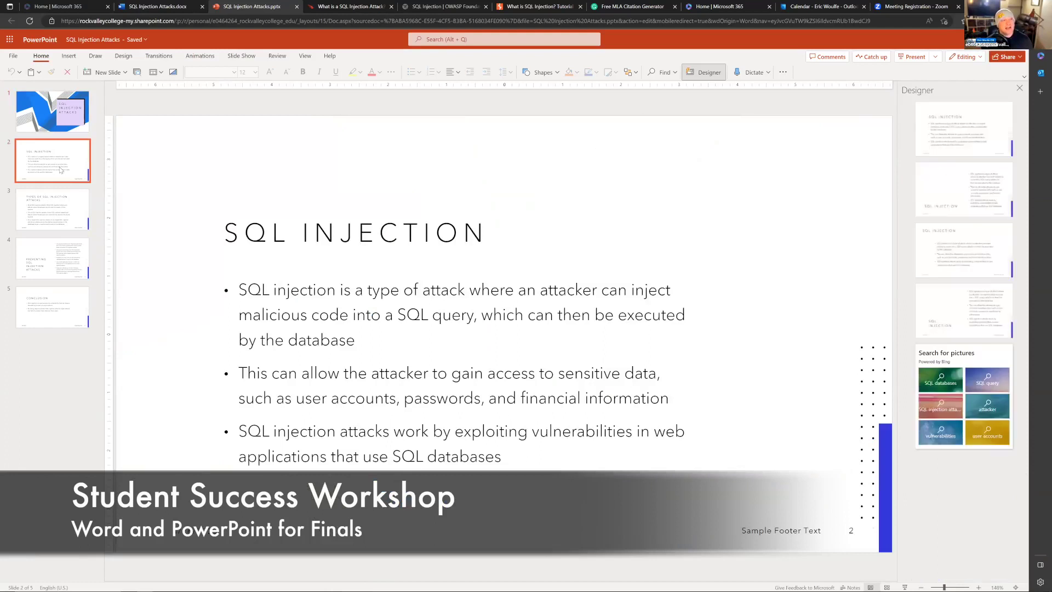
{"action": "left_click", "coordinate": [56, 214]}
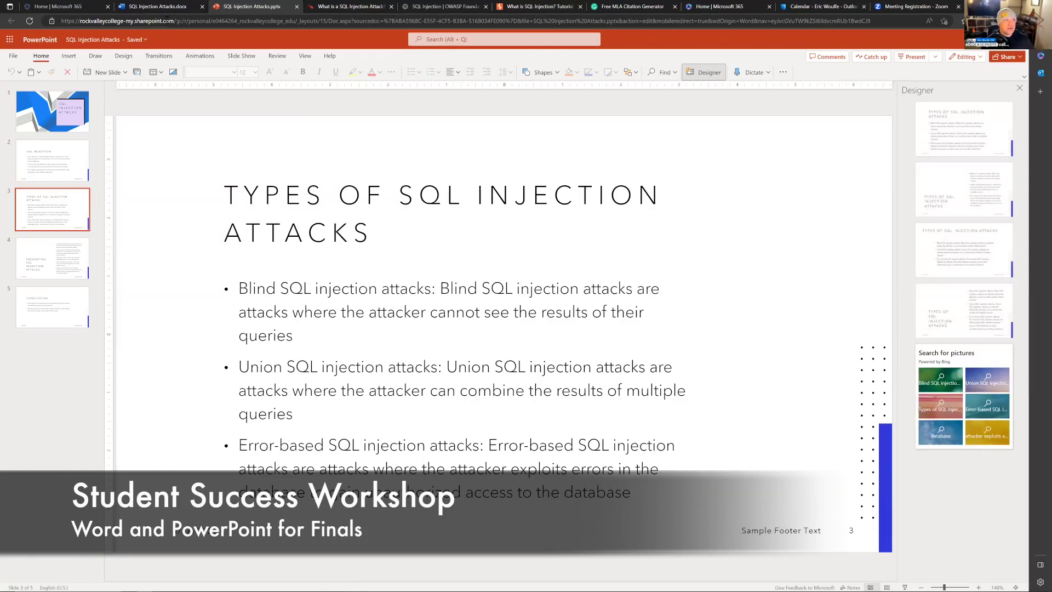
{"action": "left_click", "coordinate": [159, 7]}
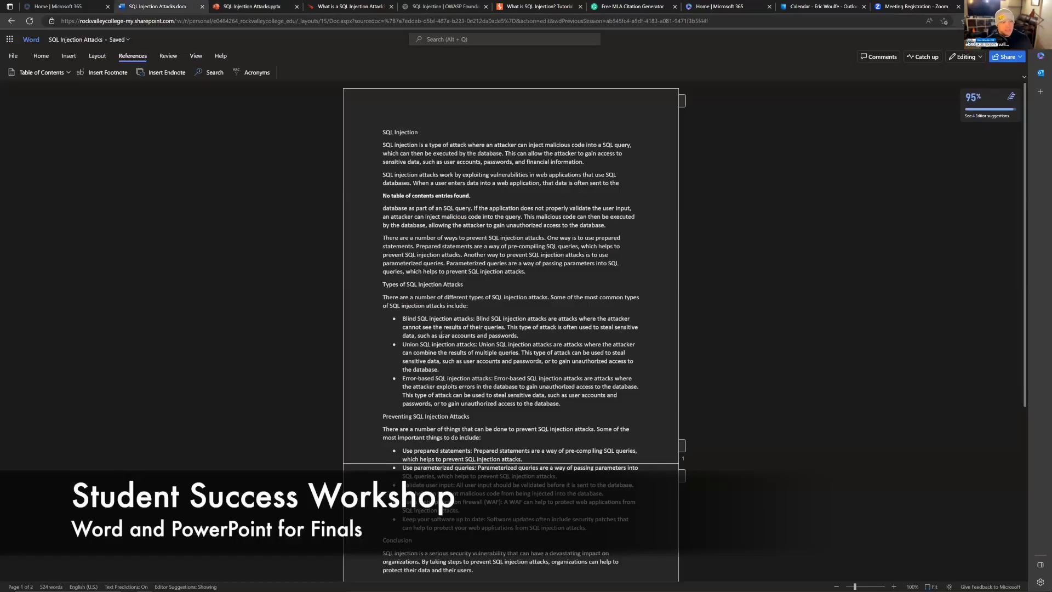
- Select the three attack-type bullets under Types of SQL Injection Attacks in the paper
{"action": "scroll", "coordinate": [441, 335], "scroll_direction": "down", "scroll_amount": 2}
{"action": "left_click_drag", "start_coordinate": [476, 223], "coordinate": [382, 222]}
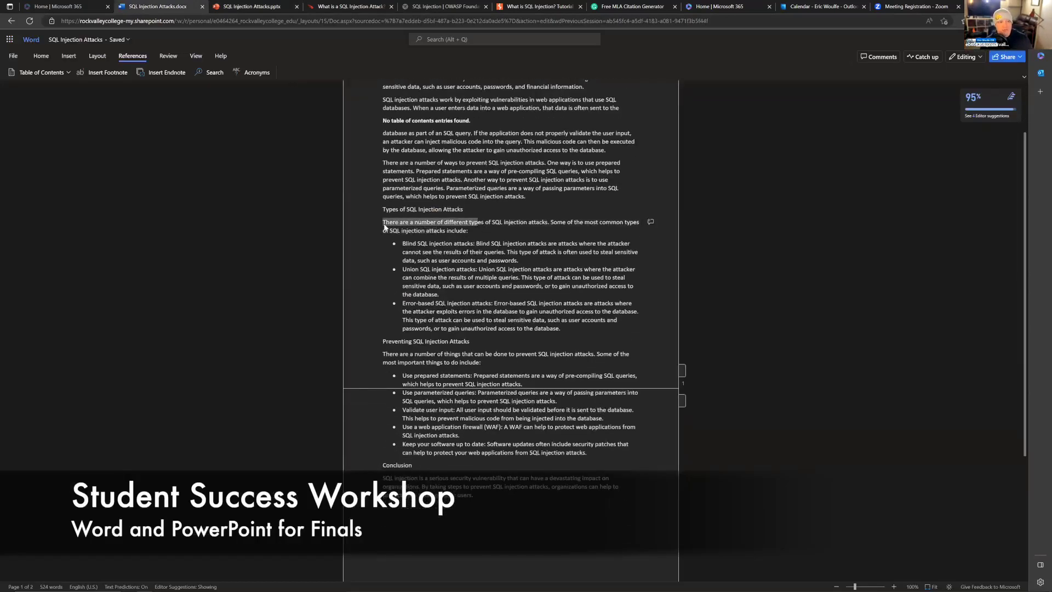
{"action": "left_click", "coordinate": [567, 334]}
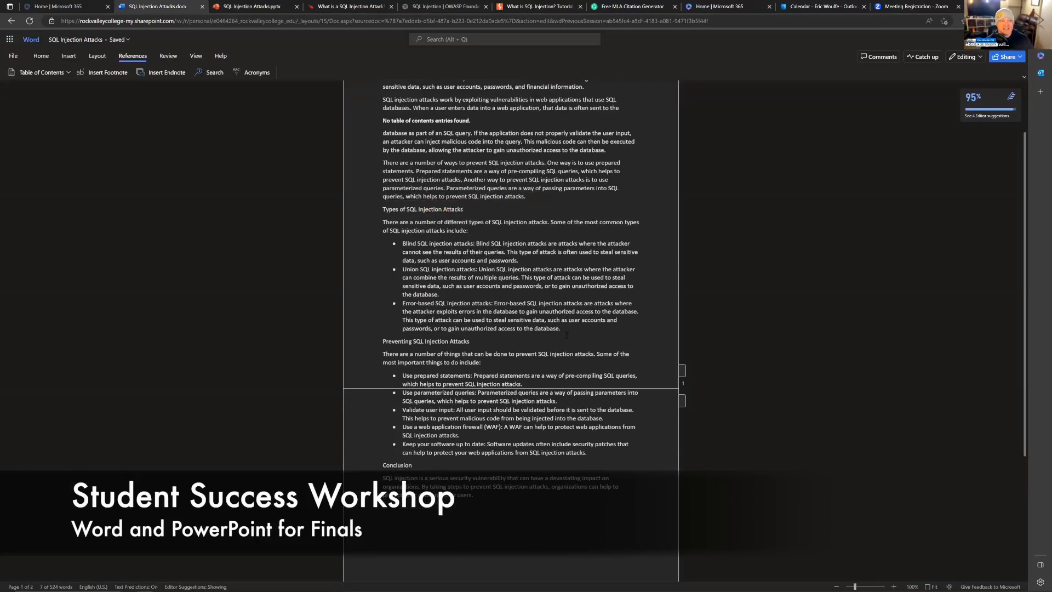
{"action": "mouse_move", "coordinate": [562, 329]}
{"action": "left_mouse_down"}
{"action": "mouse_move", "coordinate": [389, 246]}
{"action": "mouse_move", "coordinate": [373, 252]}
{"action": "left_mouse_up"}
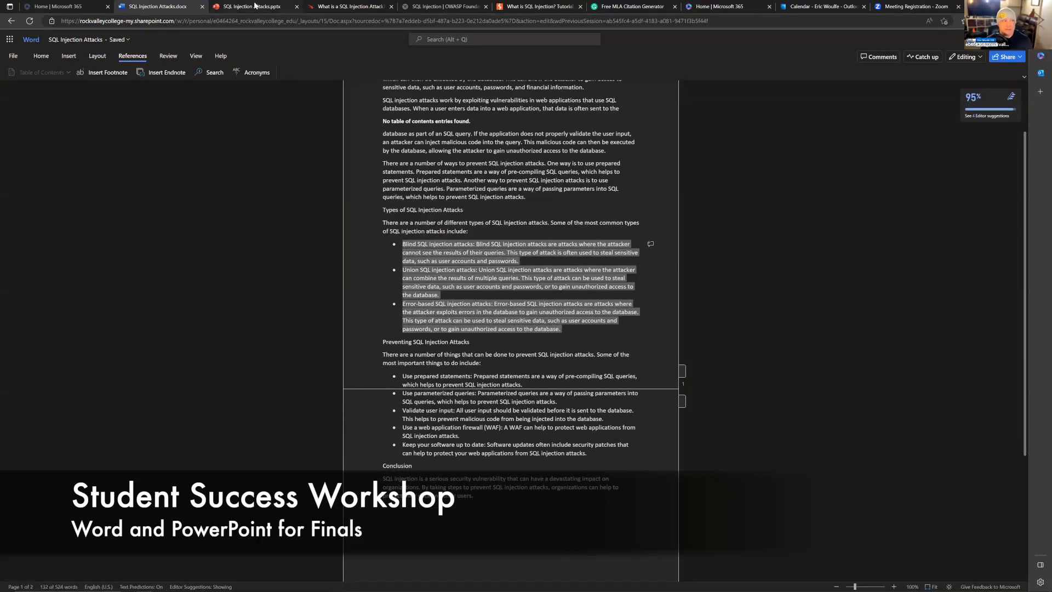
- Compare them with the deck's Conclusion slide 5, clear the Word selection, and return to the presentation
{"action": "left_click", "coordinate": [255, 6]}
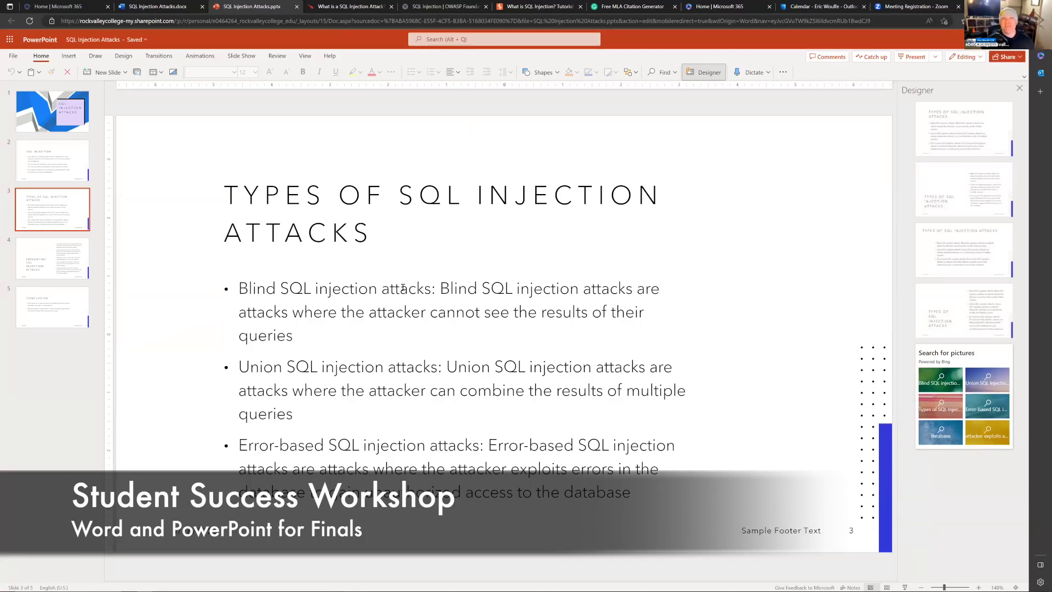
{"action": "left_click", "coordinate": [49, 299]}
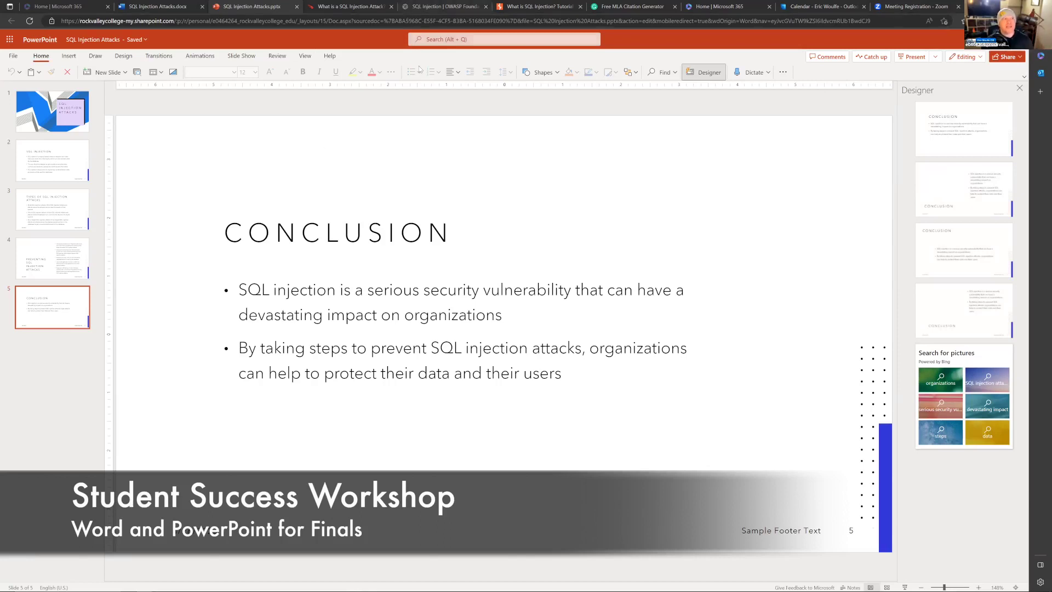
{"action": "left_click", "coordinate": [153, 5]}
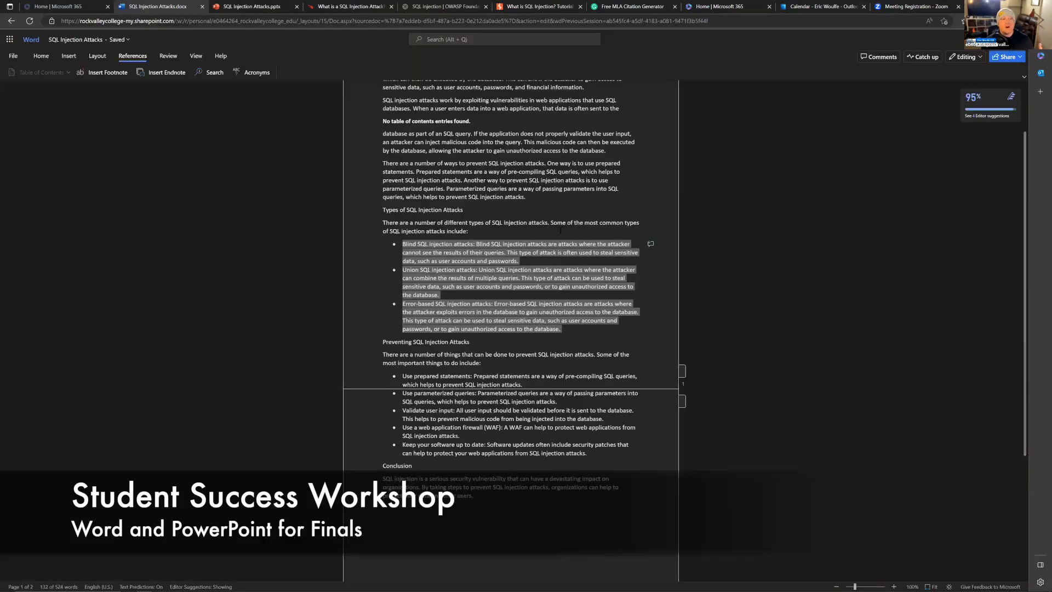
{"action": "left_click", "coordinate": [584, 240]}
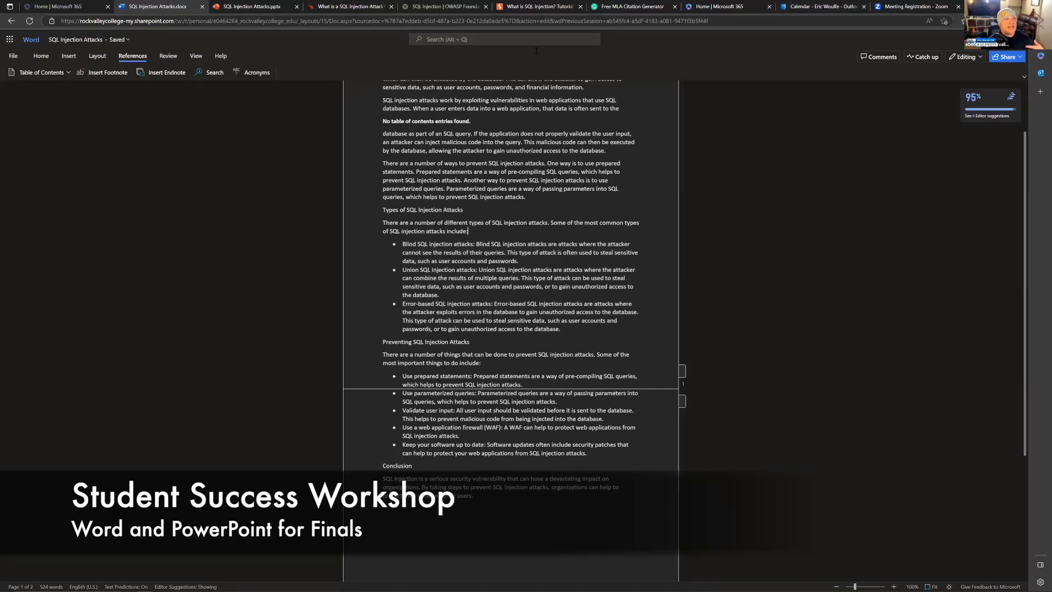
{"action": "left_click", "coordinate": [255, 7]}
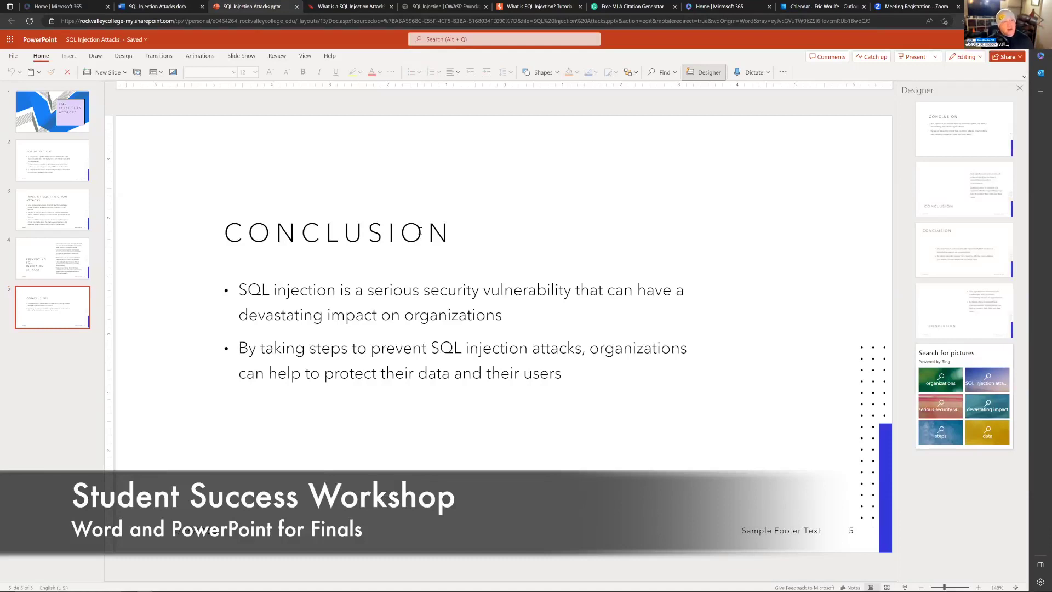
- On slide 4, replace "prepared" with "pre-prepared" in the first prevention bullet
{"action": "left_click", "coordinate": [80, 257]}
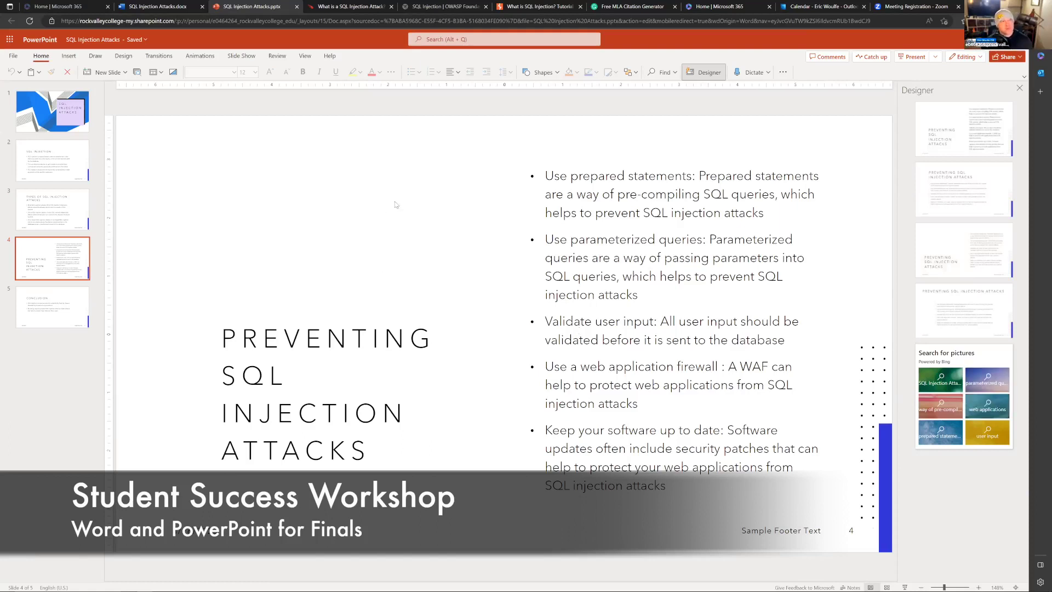
{"action": "left_click", "coordinate": [618, 298]}
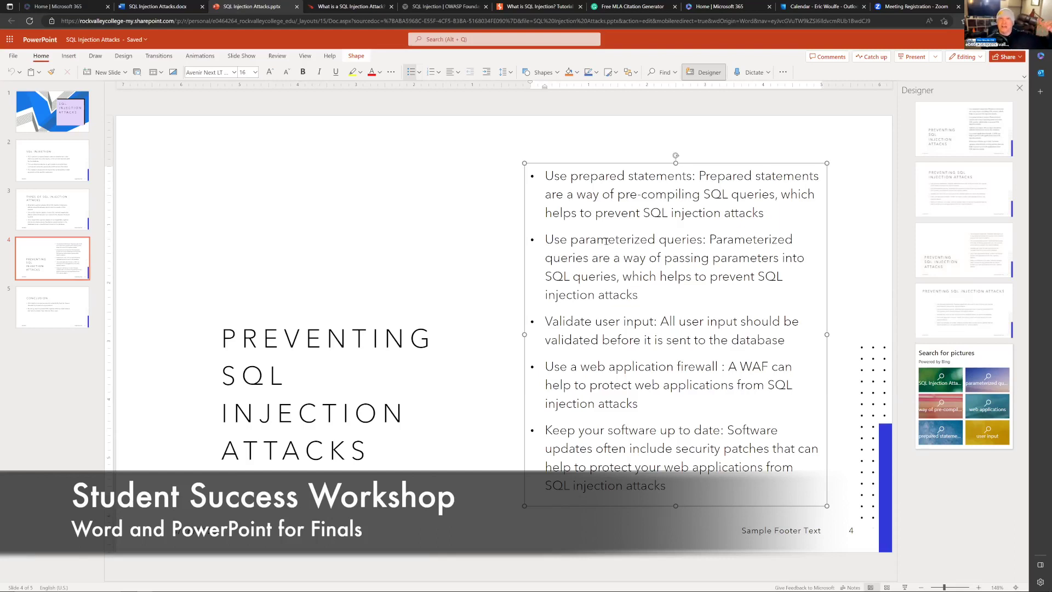
{"action": "double_click", "coordinate": [596, 176]}
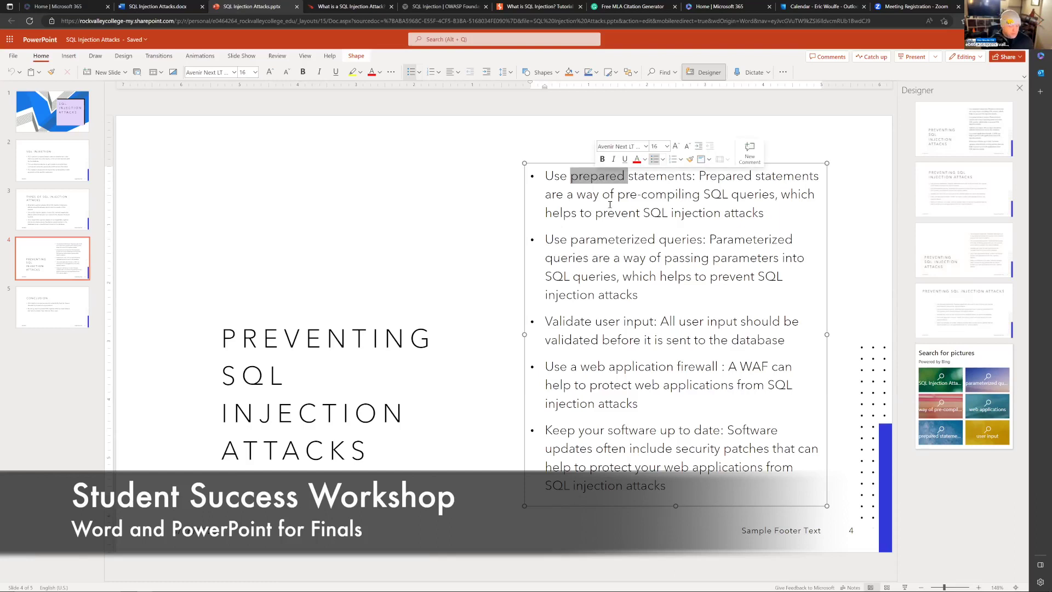
{"action": "type", "text": "pre-prepa"}
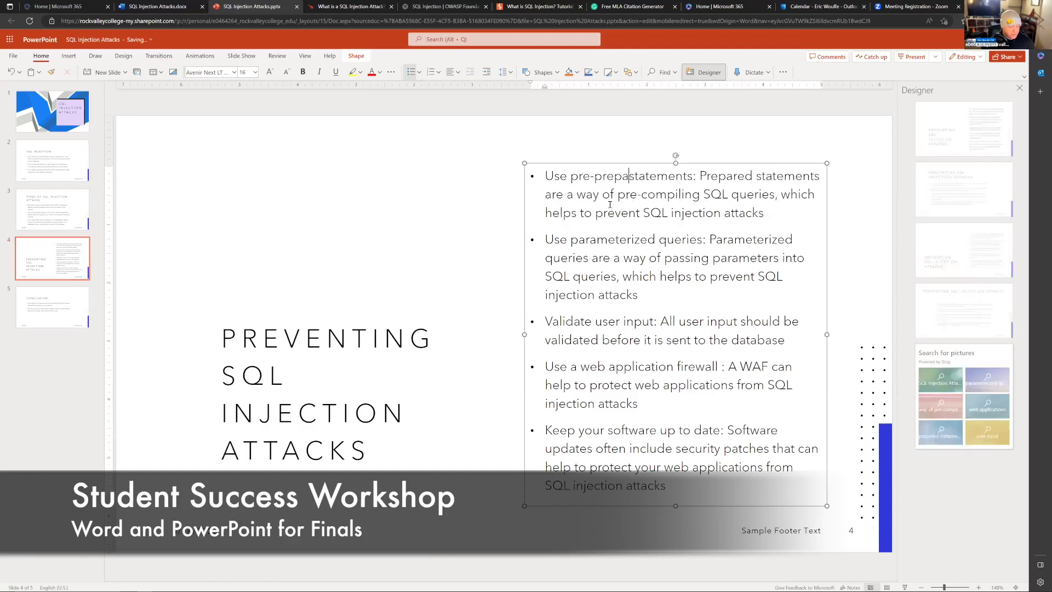
{"action": "type", "text": "red"}
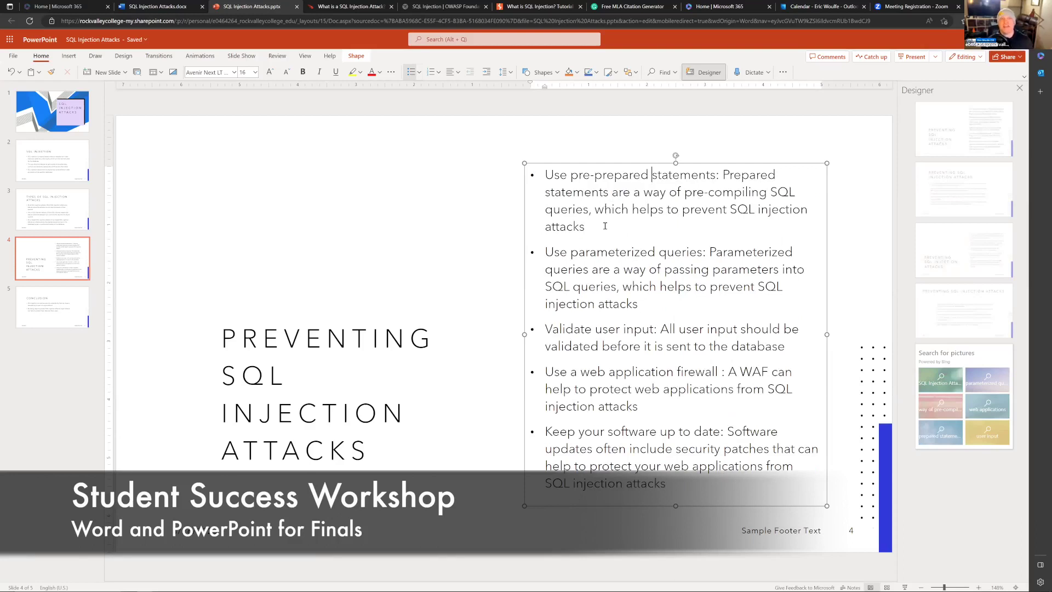
{"action": "left_click", "coordinate": [420, 225]}
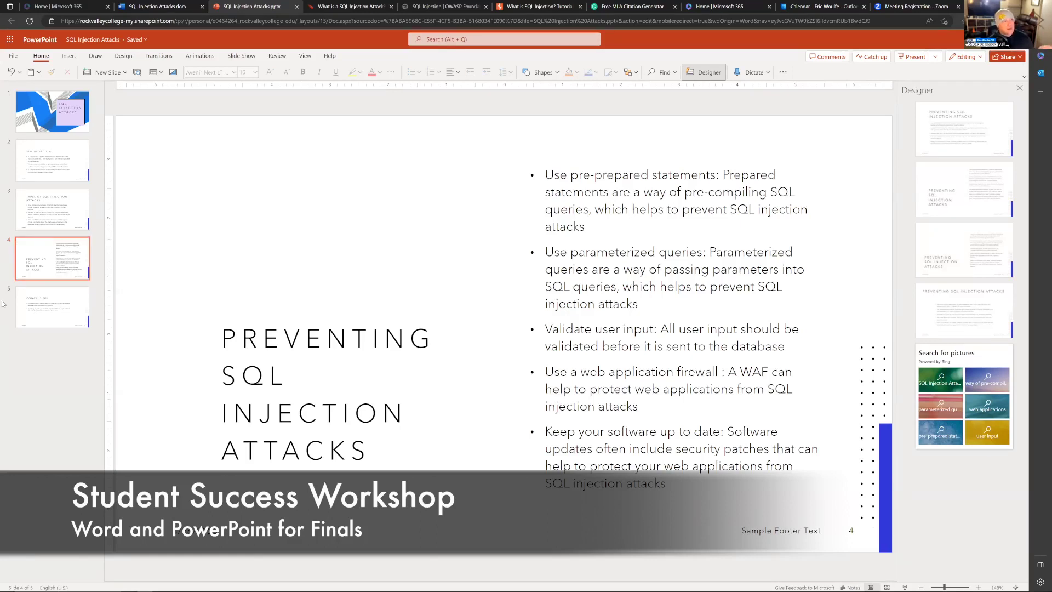
- Review the deck's sharing options in PowerPoint for the web, then switch to the Word paper
{"action": "left_click", "coordinate": [14, 56]}
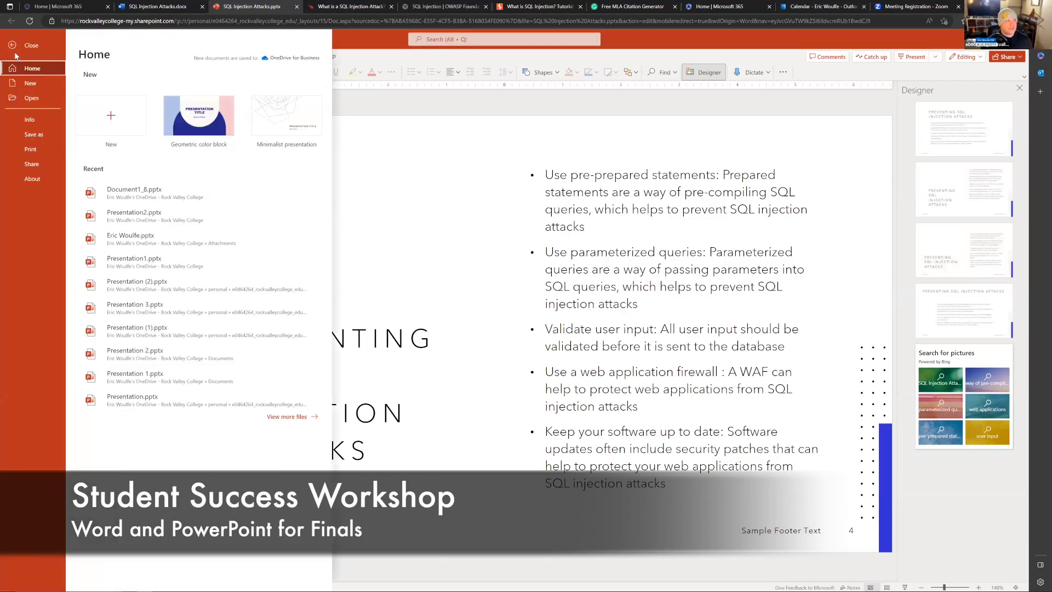
{"action": "left_click", "coordinate": [37, 163]}
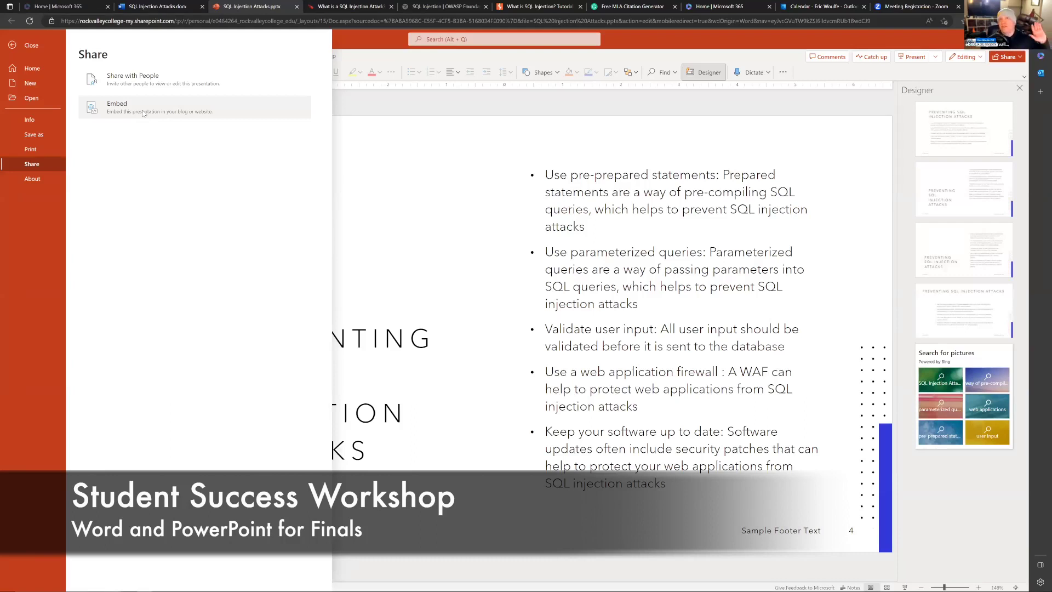
{"action": "left_click", "coordinate": [441, 184]}
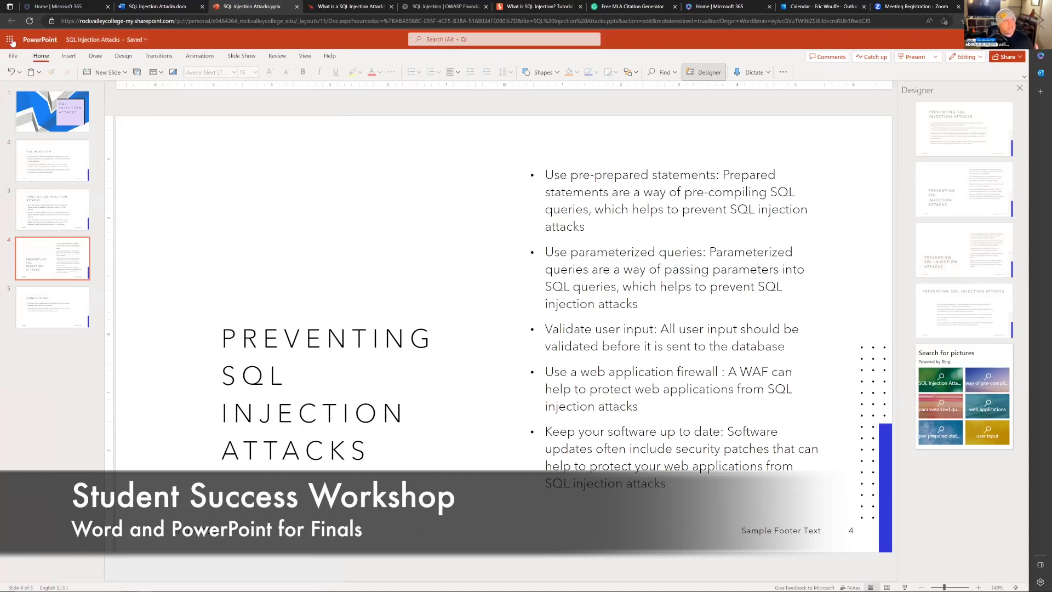
{"action": "left_click", "coordinate": [14, 58]}
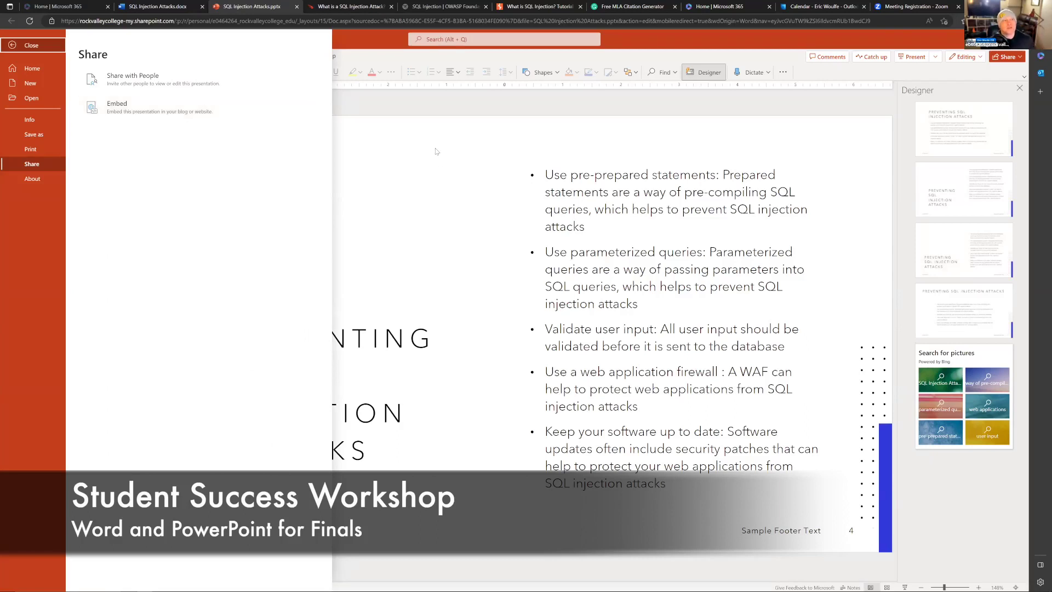
{"action": "left_click", "coordinate": [438, 175]}
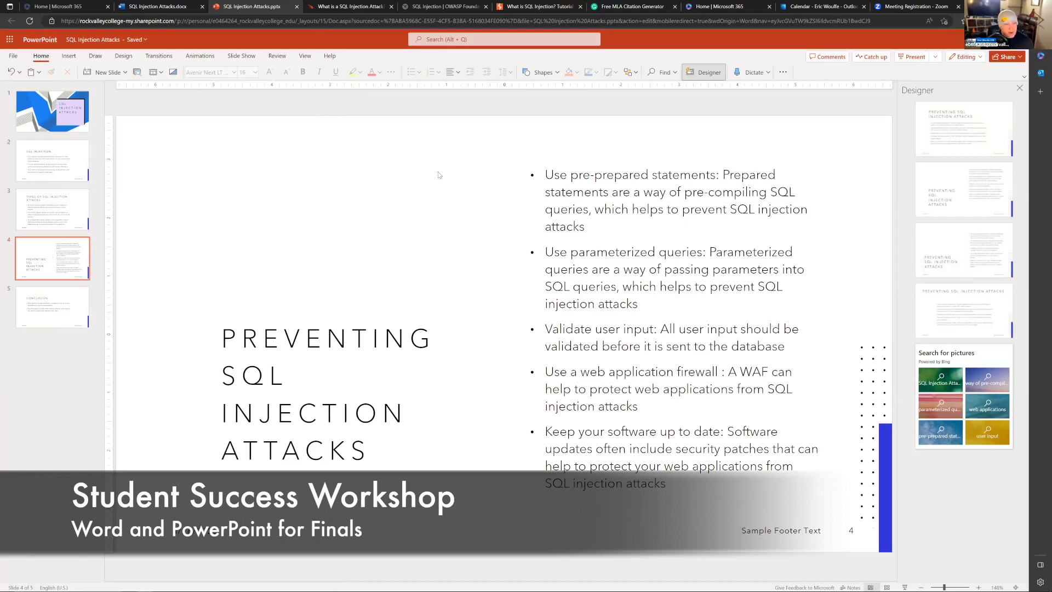
{"action": "key", "text": "alt+Tab"}
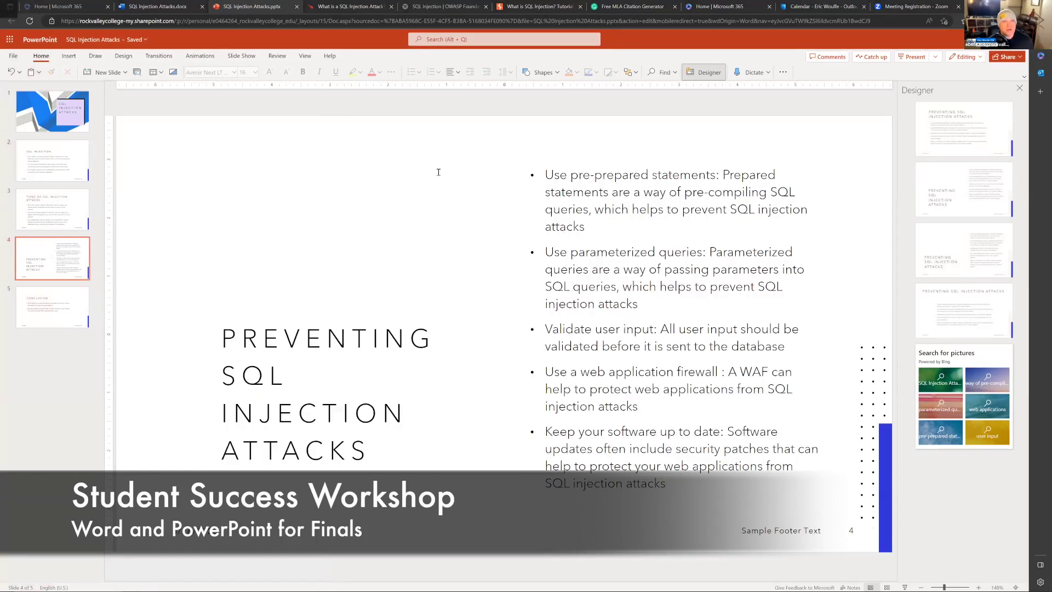
{"action": "key", "text": "alt+Tab"}
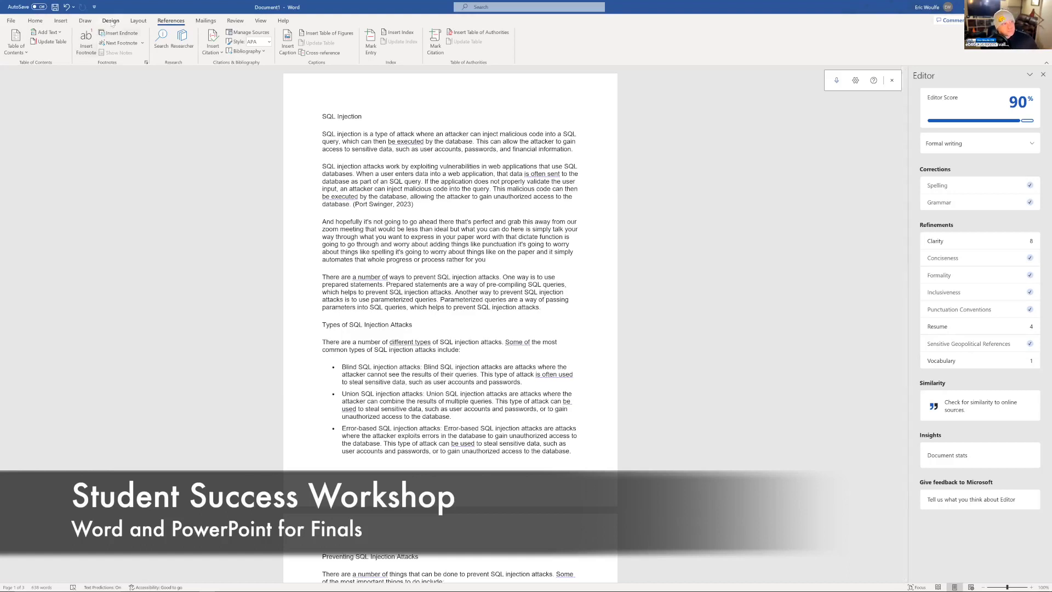
- Look through the Review and Design ribbon tabs, finishing on the Home formatting tools
{"action": "left_click", "coordinate": [236, 24]}
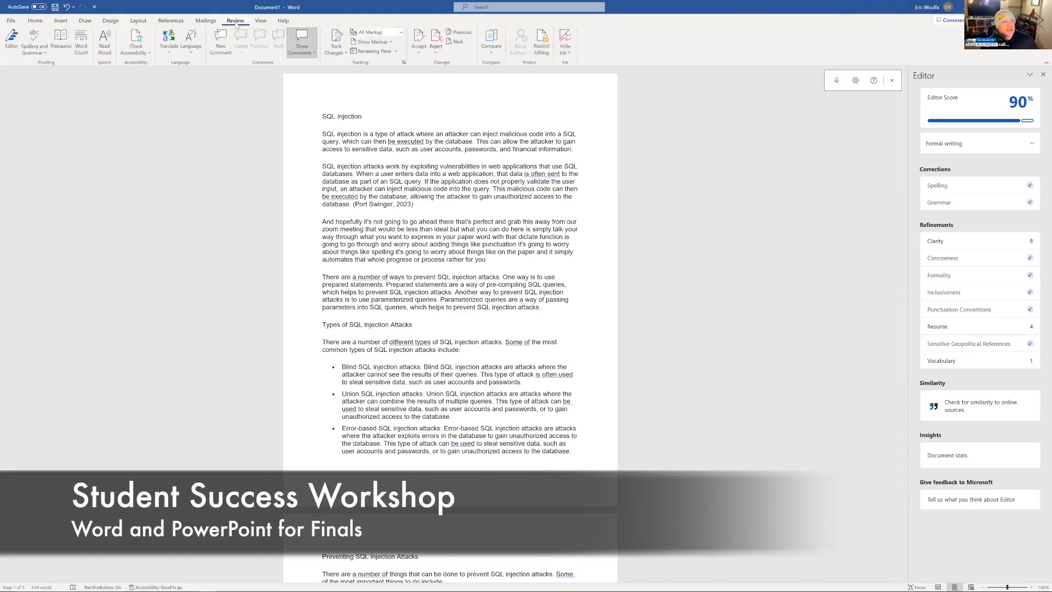
{"action": "left_click", "coordinate": [111, 20]}
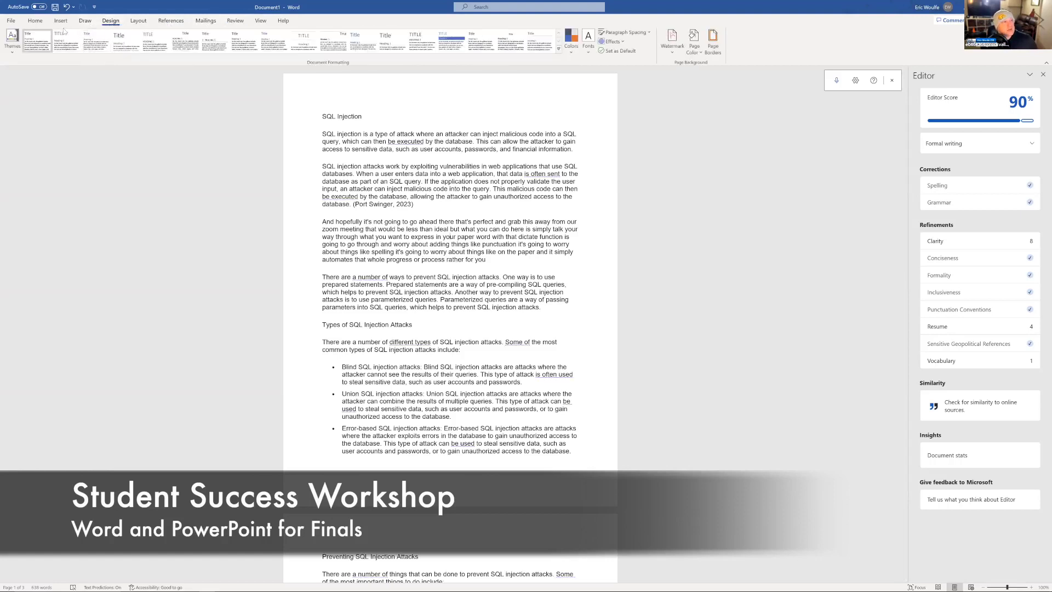
{"action": "left_click", "coordinate": [46, 23]}
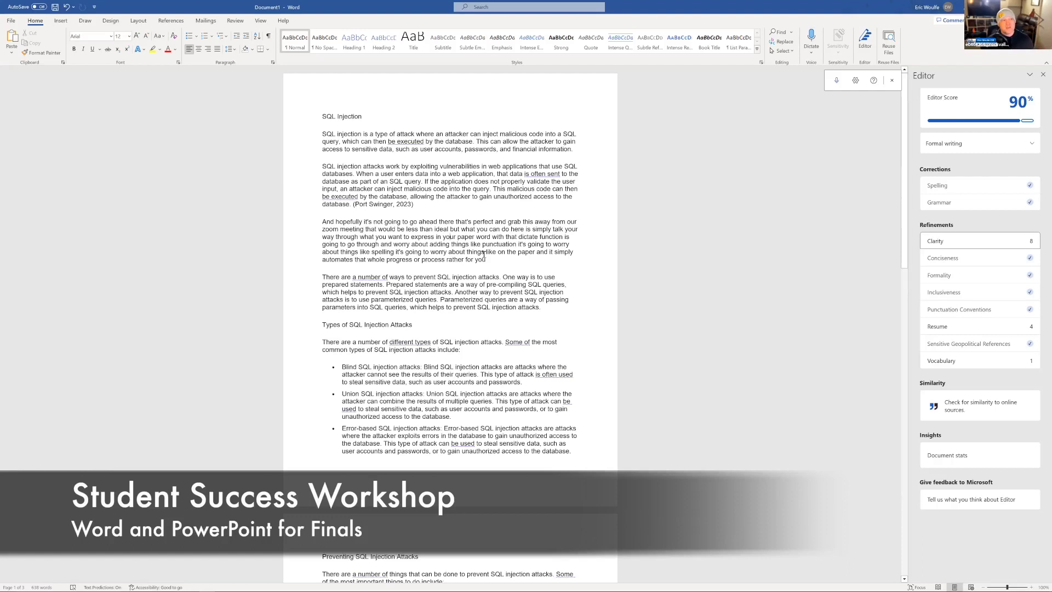
- Select and deselect the dictated paragraph after the Port Swigger citation, then show the References tools
{"action": "left_click_drag", "start_coordinate": [517, 267], "coordinate": [312, 223]}
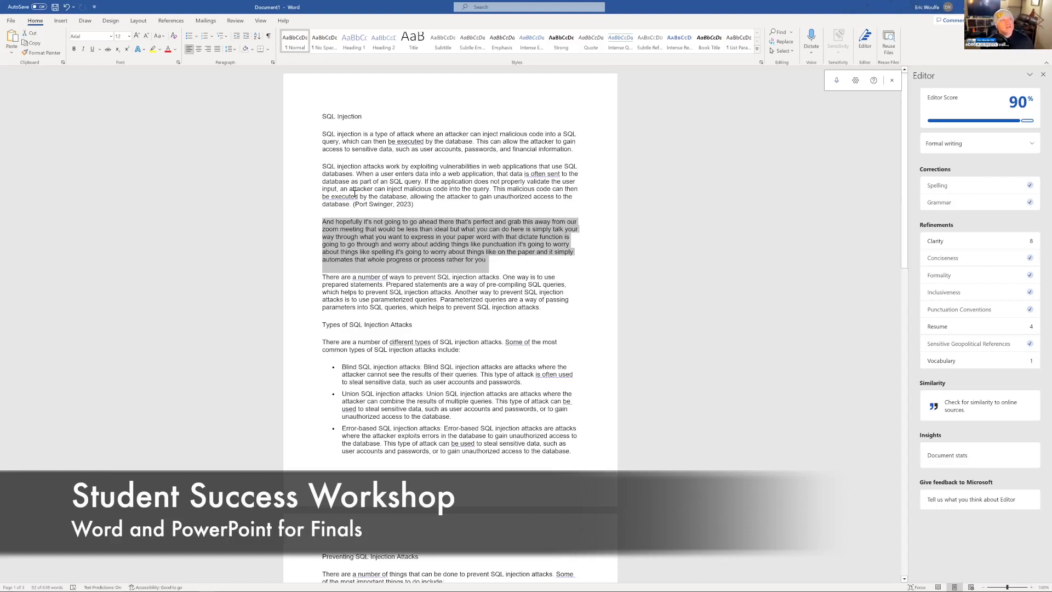
{"action": "left_click", "coordinate": [437, 167]}
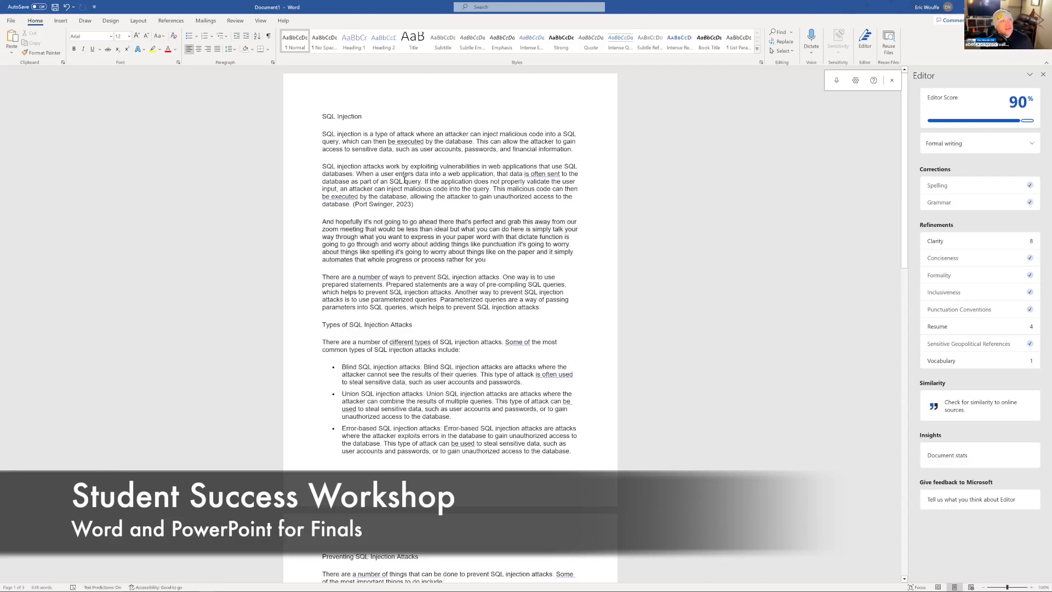
{"action": "left_click", "coordinate": [167, 21]}
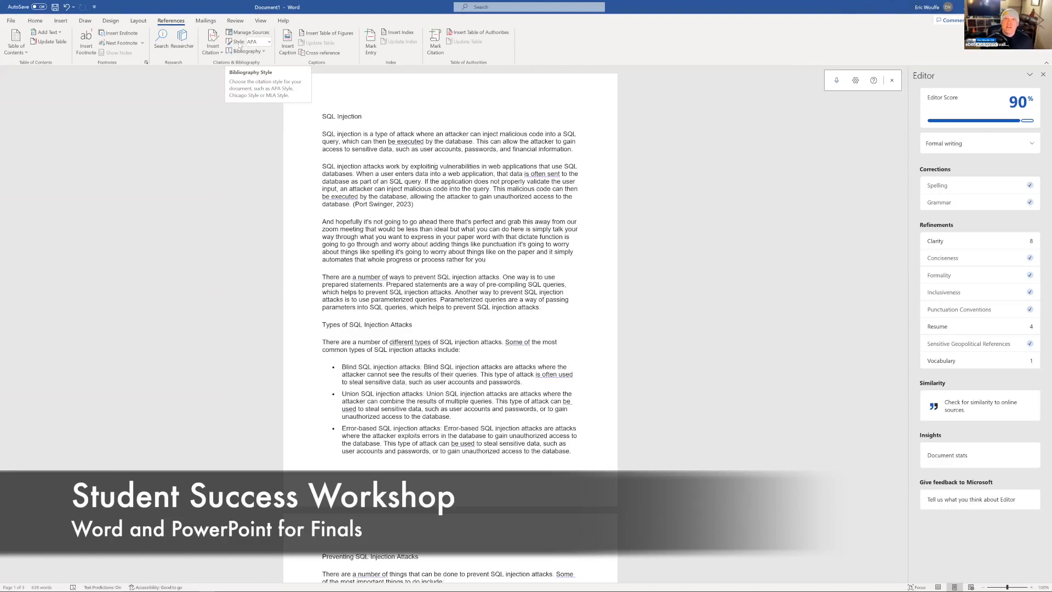
{"action": "left_click", "coordinate": [250, 32]}
{"action": "left_click", "coordinate": [375, 251]}
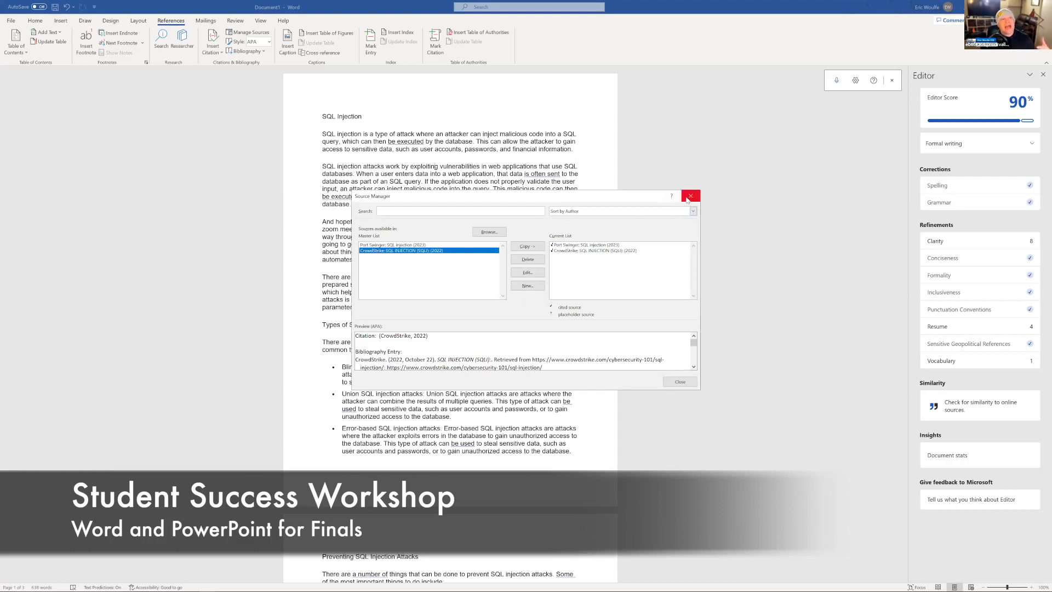
{"action": "left_click", "coordinate": [687, 199]}
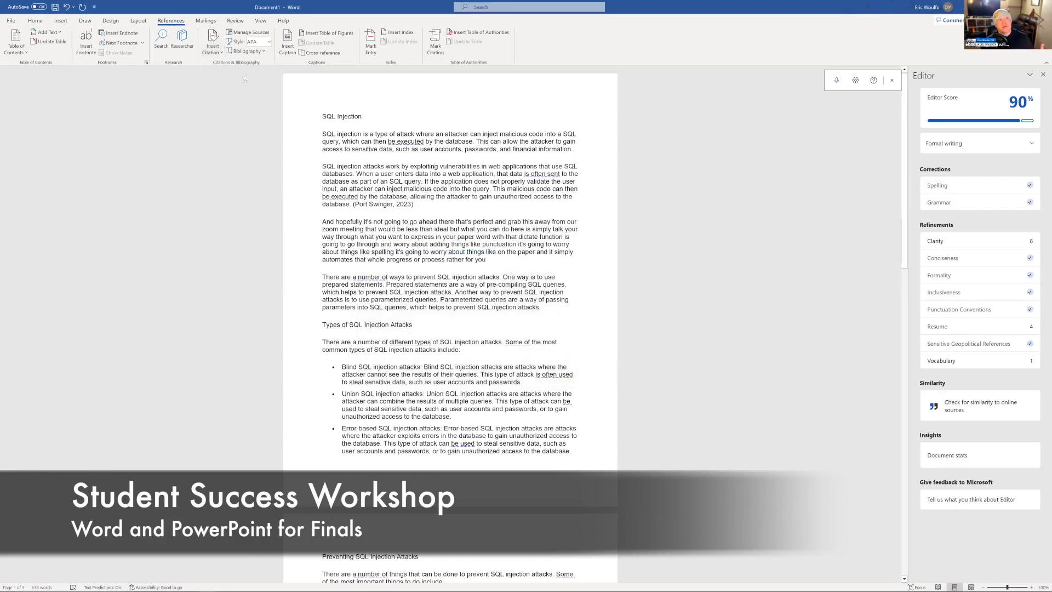
{"action": "left_click", "coordinate": [256, 52]}
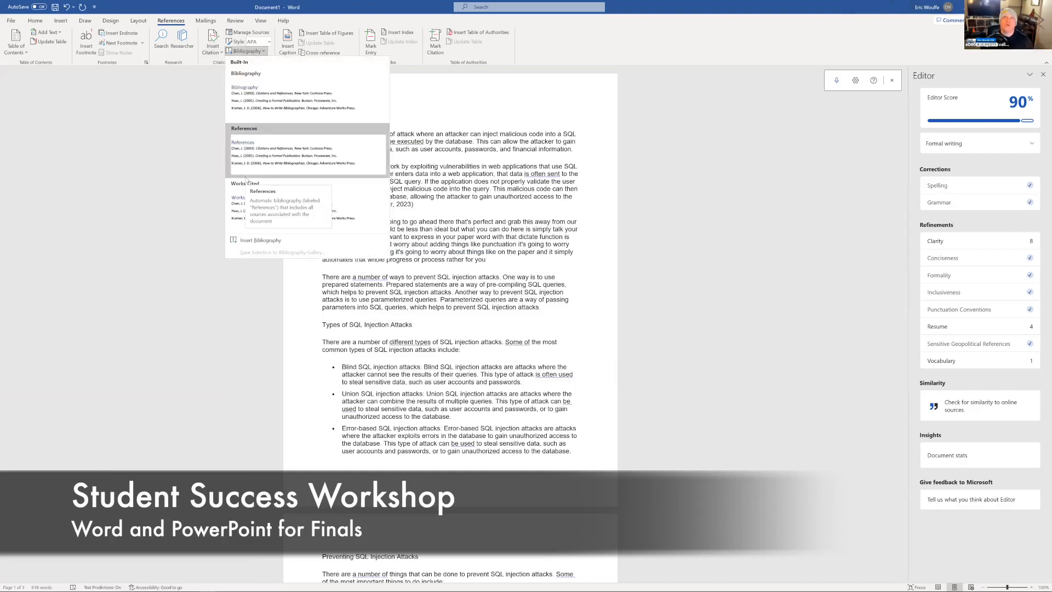
{"action": "left_click", "coordinate": [682, 242]}
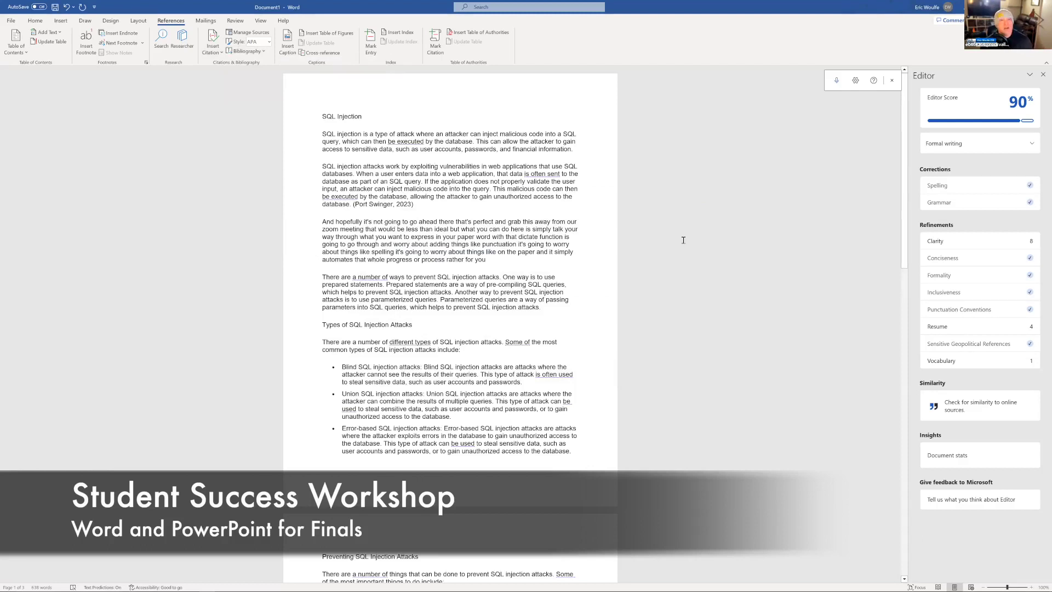
- Switch to the online Word copy, place the cursor before the prevention paragraph, and glance at Export
{"action": "key", "text": "alt+Tab"}
{"action": "left_click", "coordinate": [754, 166]}
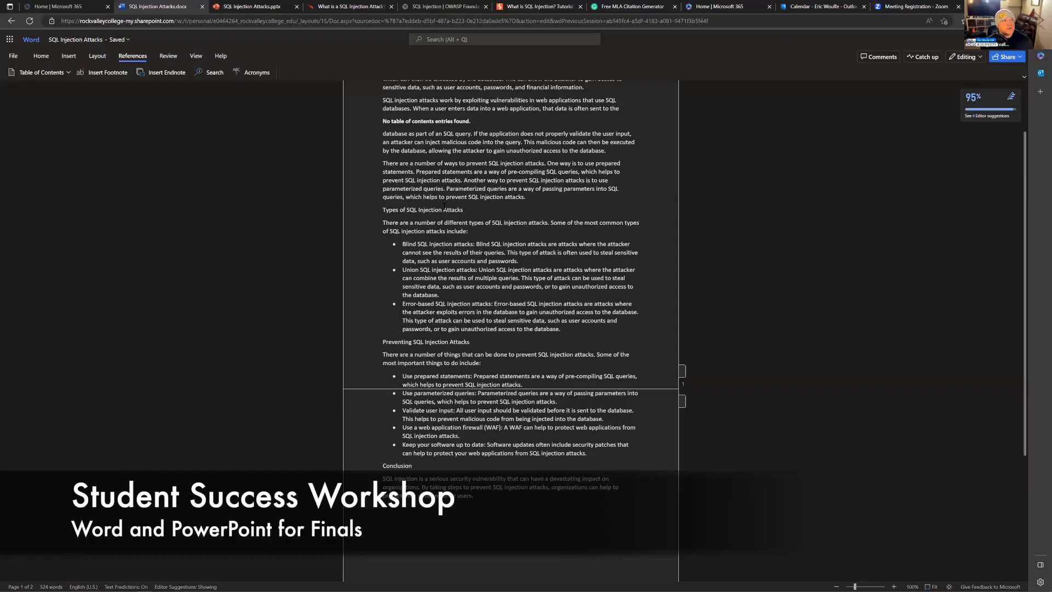
{"action": "left_click", "coordinate": [222, 167]}
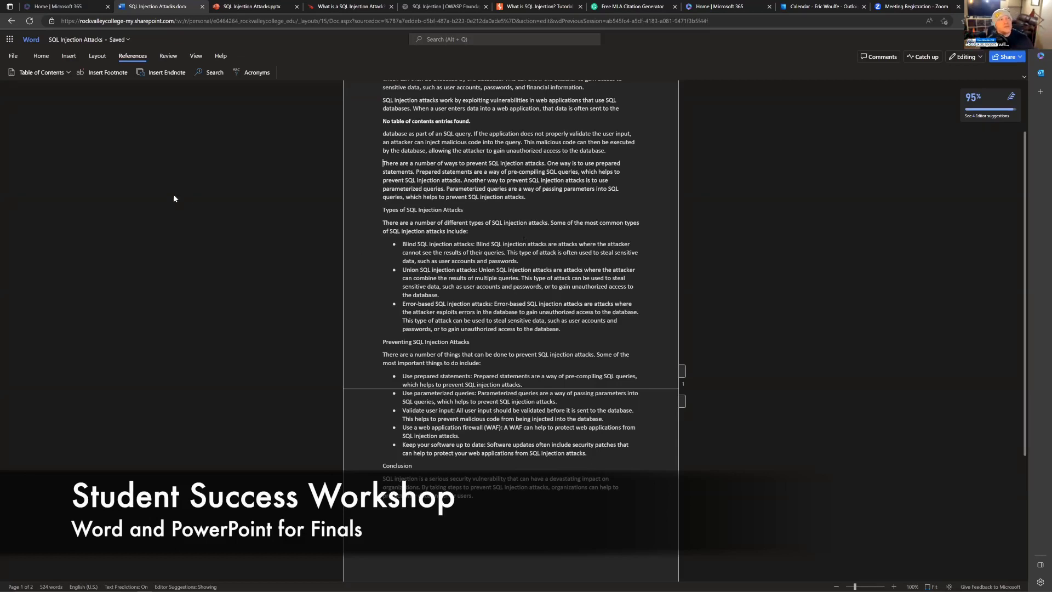
{"action": "left_click", "coordinate": [13, 57]}
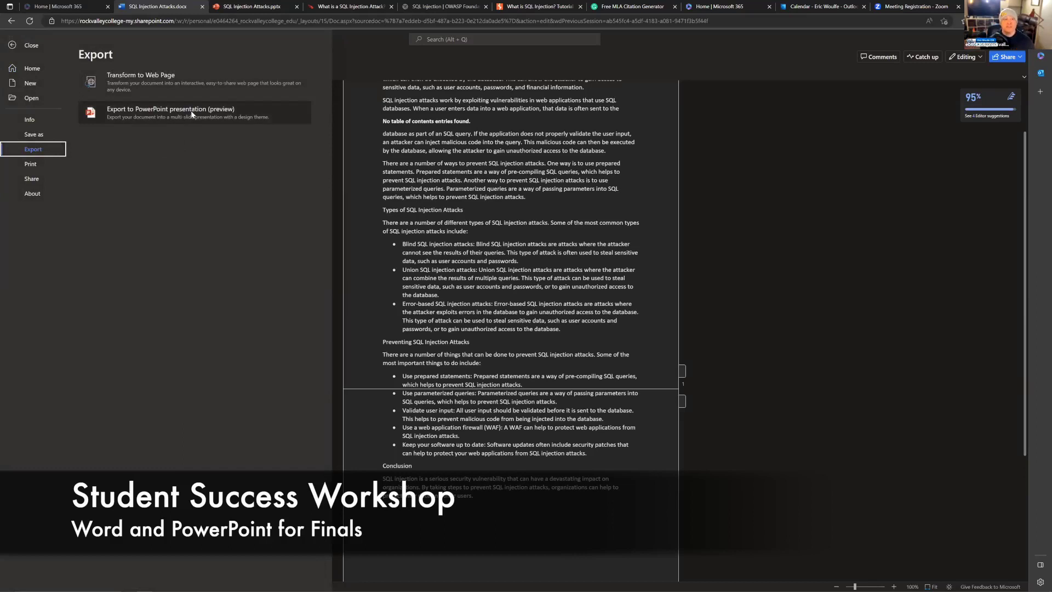
{"action": "key", "text": "Escape"}
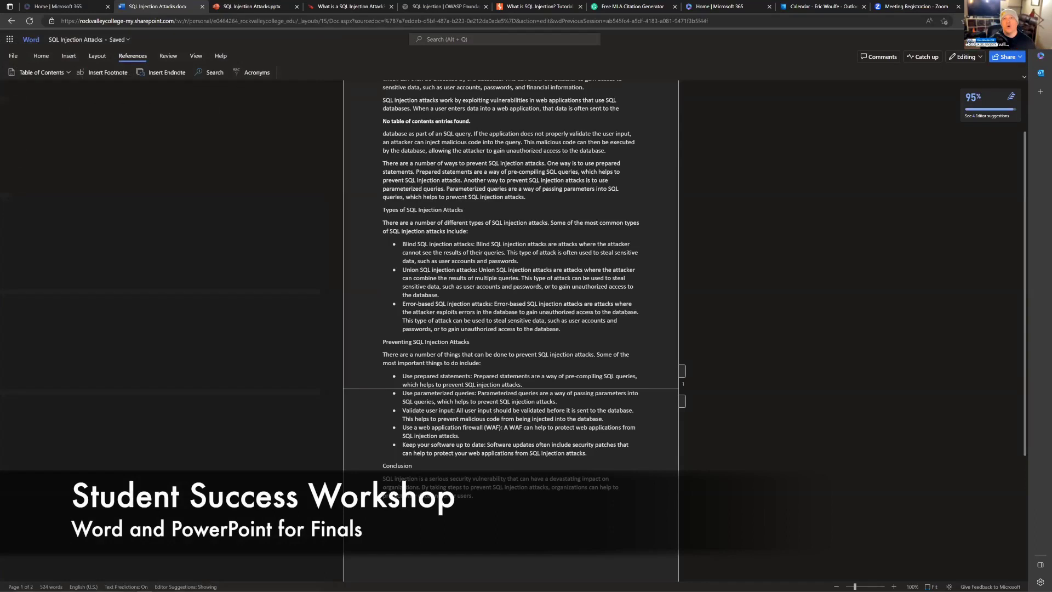